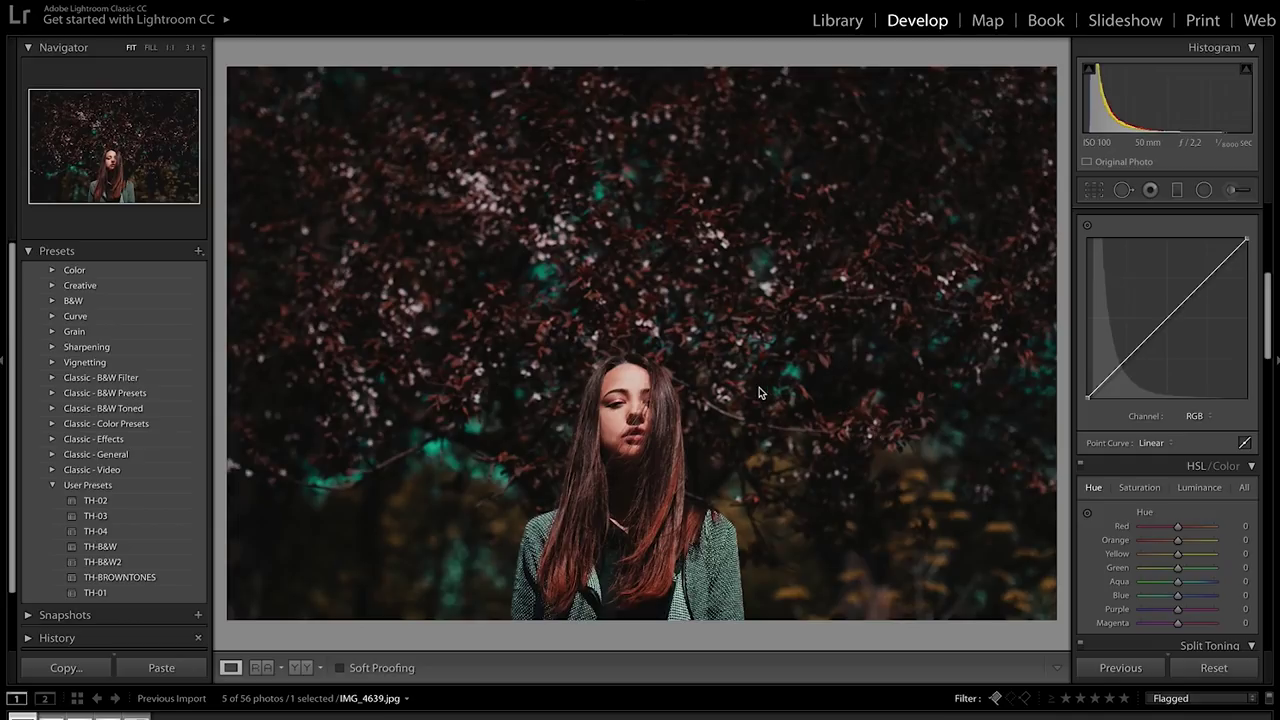
- Try shifting the portrait's Tint to −10
{"action": "left_click", "coordinate": [622, 427]}
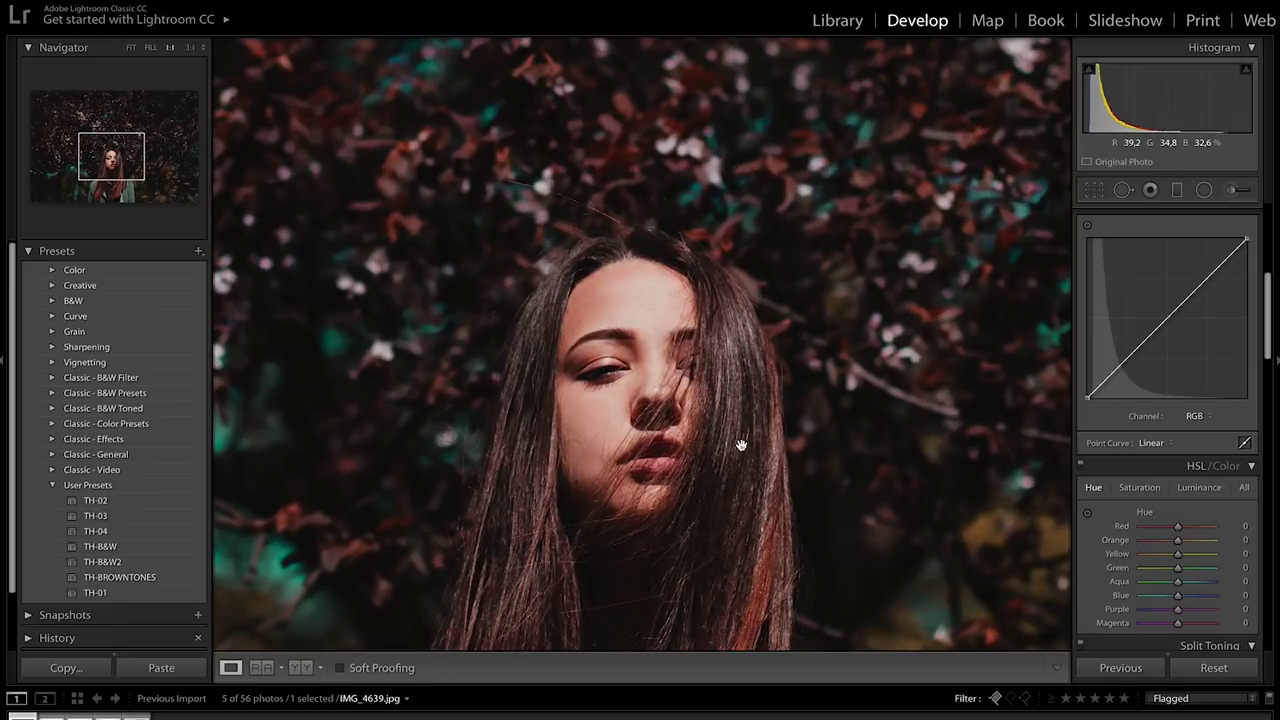
{"action": "left_click_drag", "start_coordinate": [740, 444], "coordinate": [734, 403]}
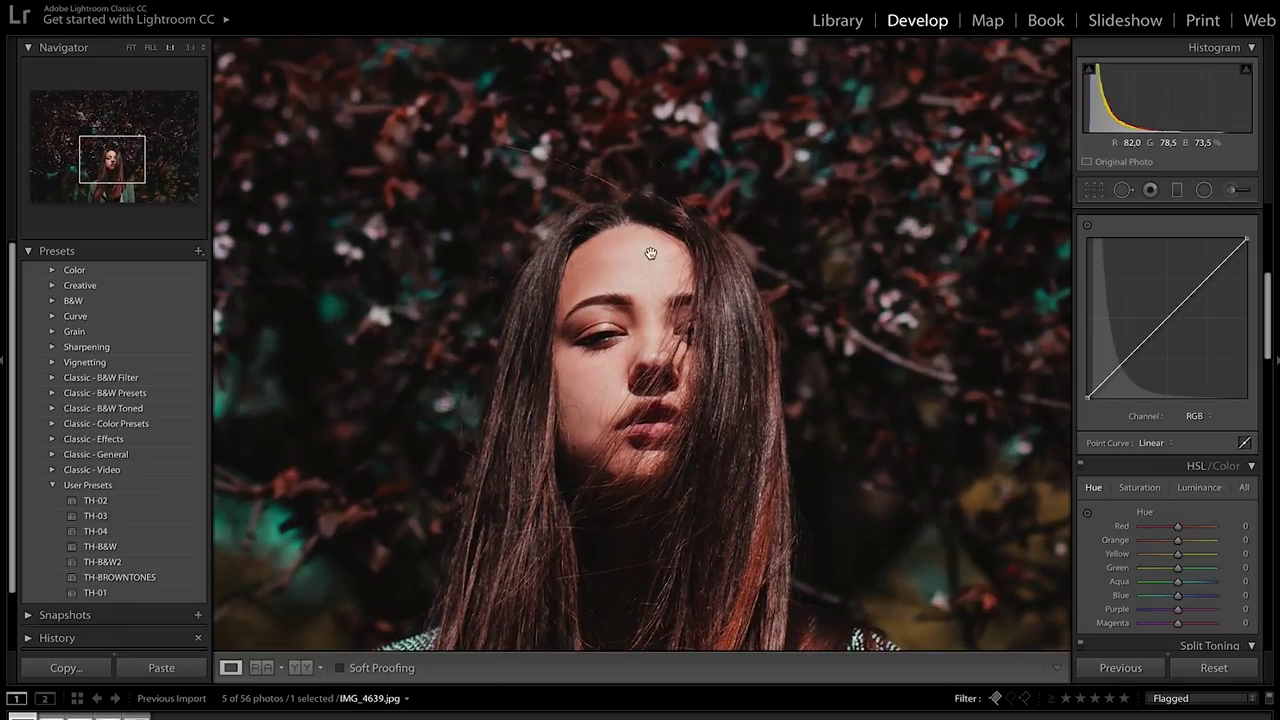
{"action": "left_click", "coordinate": [833, 380]}
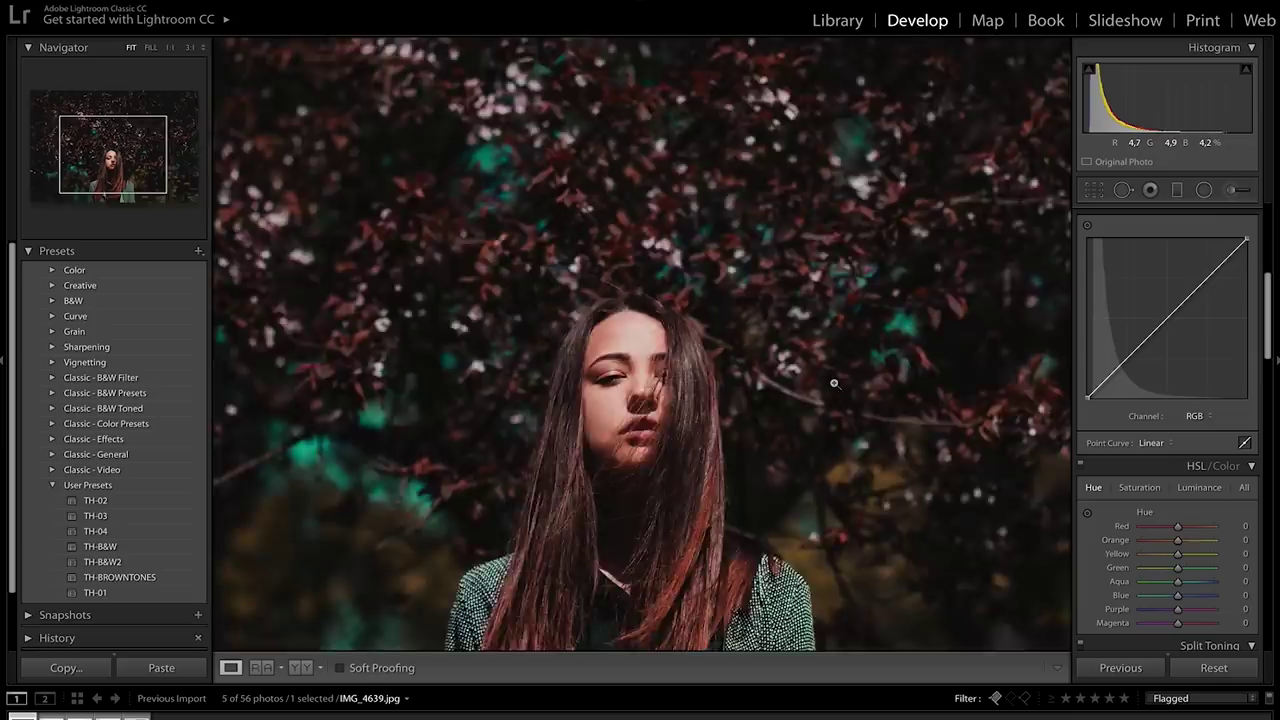
{"action": "scroll", "coordinate": [1143, 380], "scroll_direction": "up", "scroll_amount": 5}
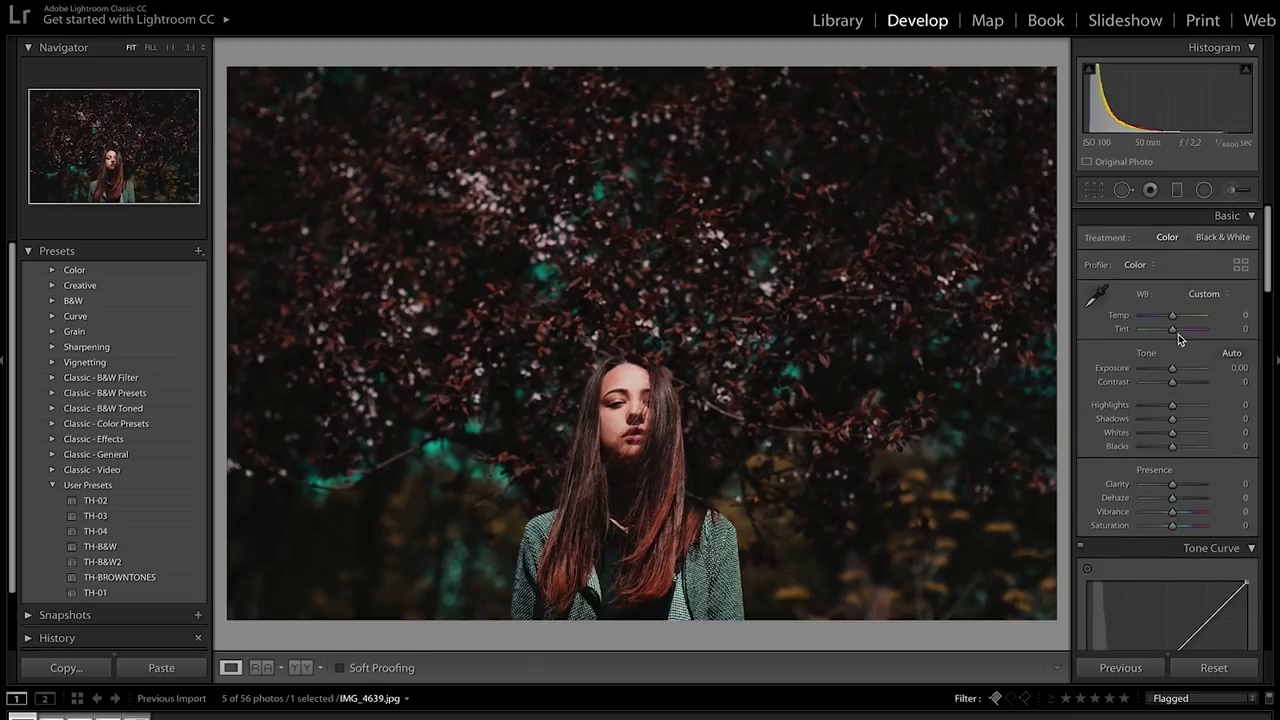
{"action": "scroll", "coordinate": [1179, 330], "scroll_direction": "down", "scroll_amount": 1}
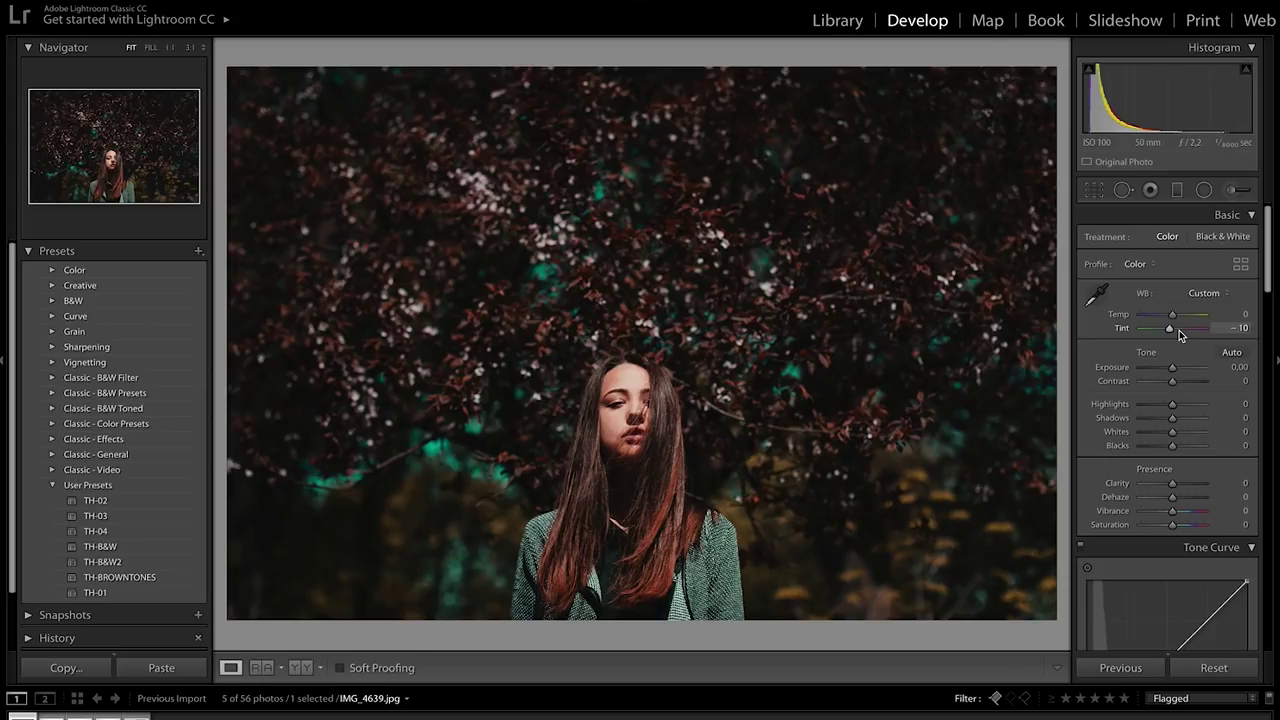
{"action": "scroll", "coordinate": [1179, 330], "scroll_direction": "up", "scroll_amount": 2}
- Shift the portrait's skin hue with the targeted adjustment tool to Orange +19 and Red +1
{"action": "left_click", "coordinate": [624, 442]}
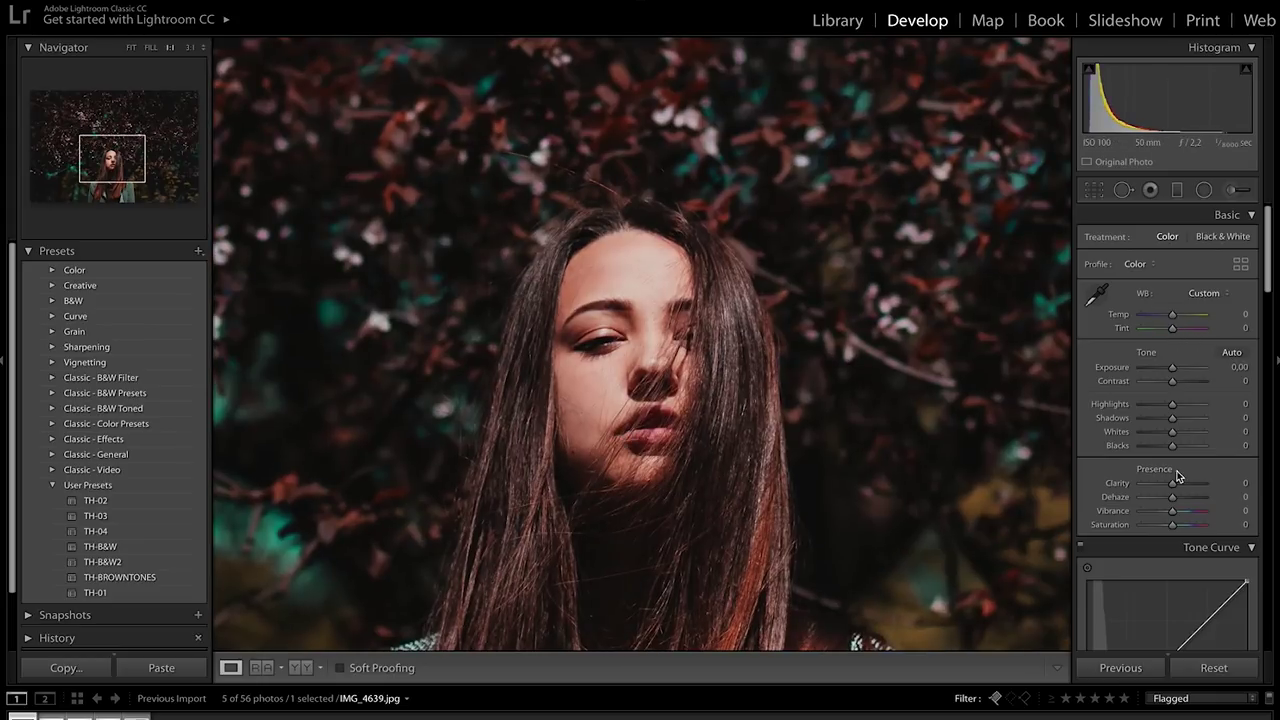
{"action": "scroll", "coordinate": [1178, 476], "scroll_direction": "down", "scroll_amount": 5}
{"action": "left_click", "coordinate": [1089, 449]}
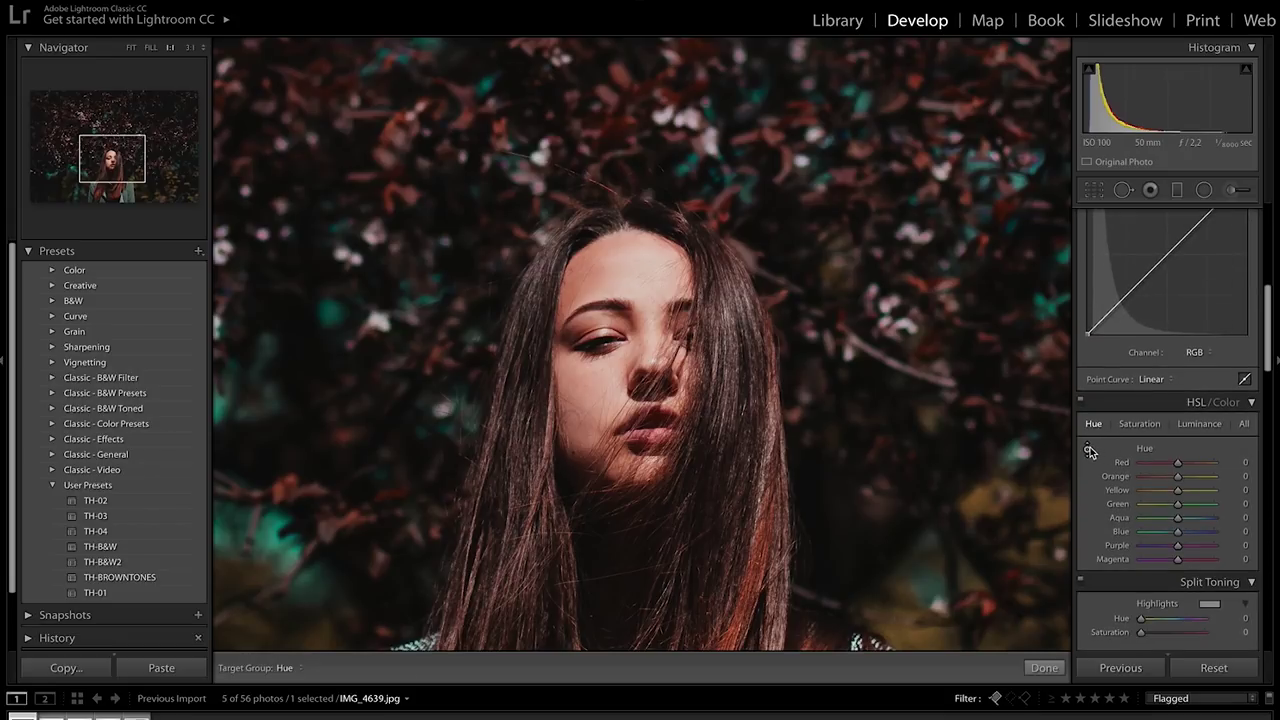
{"action": "left_click_drag", "start_coordinate": [650, 300], "coordinate": [650, 280]}
{"action": "left_click", "coordinate": [1044, 667]}
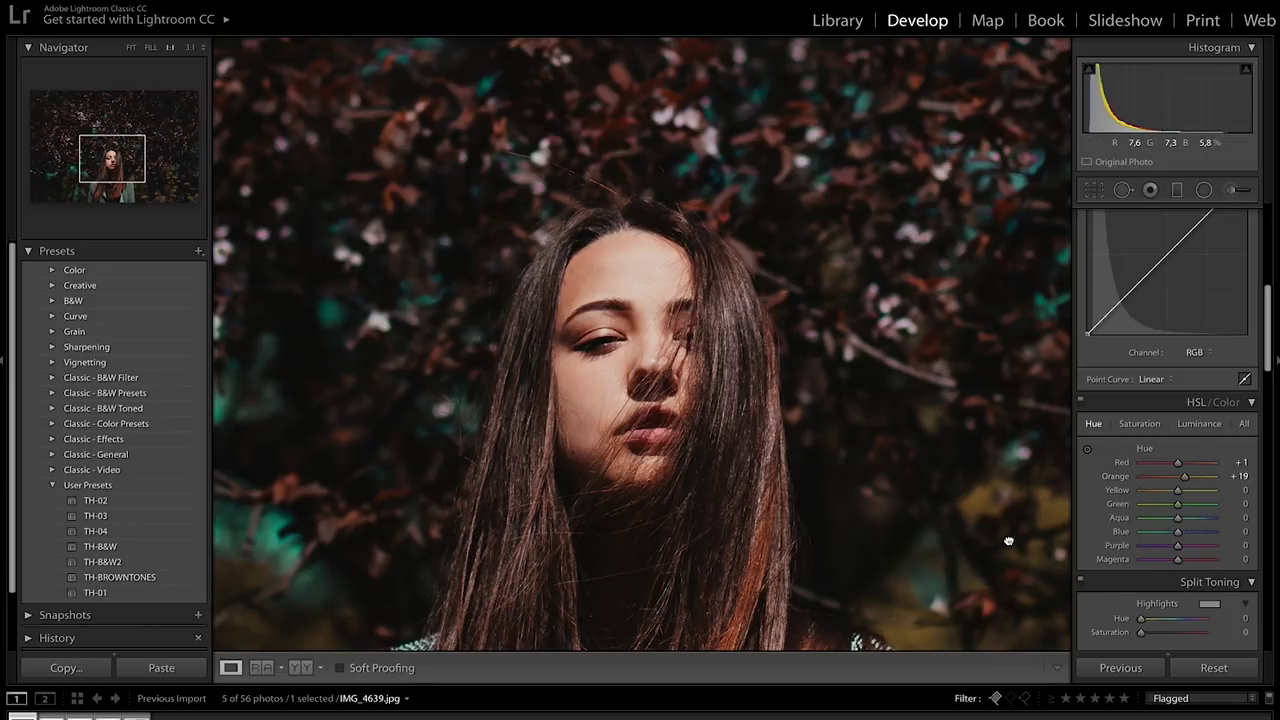
{"action": "left_click", "coordinate": [1008, 541]}
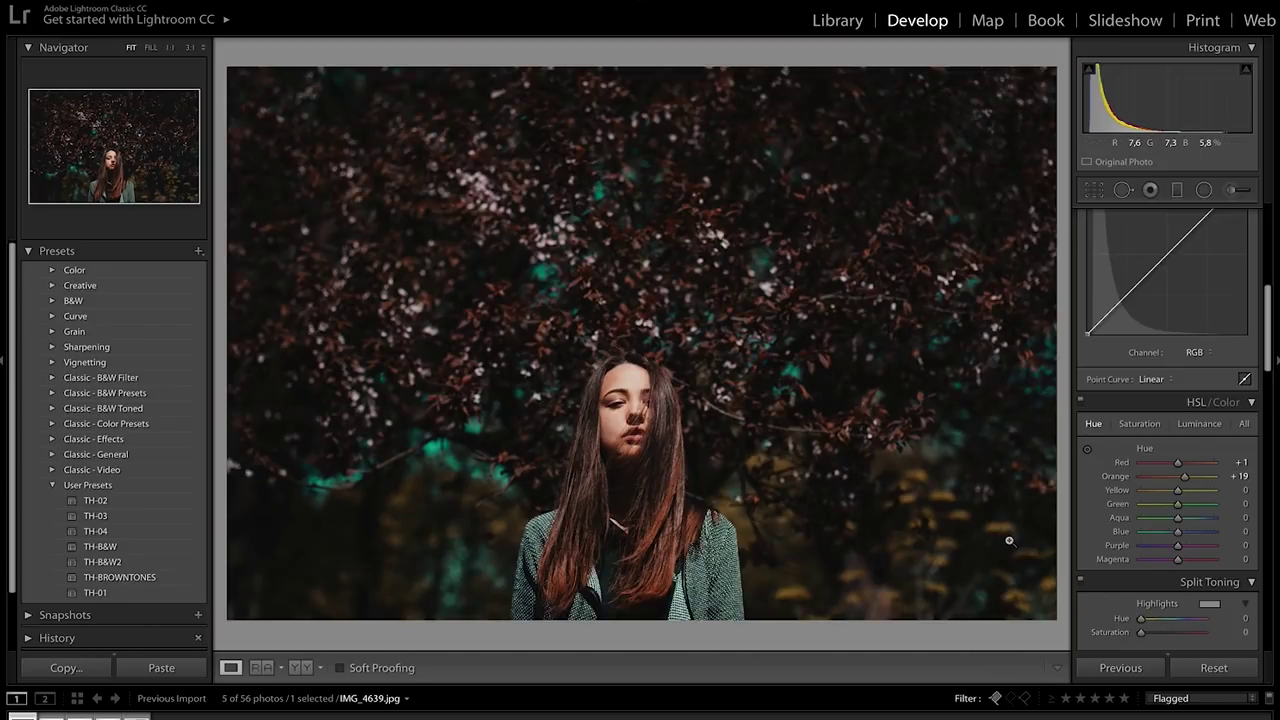
- Undo and redo the orange hue shift to compare the portrait before and after
{"action": "key", "text": "ctrl+z"}
{"action": "left_click", "coordinate": [160, 0]}
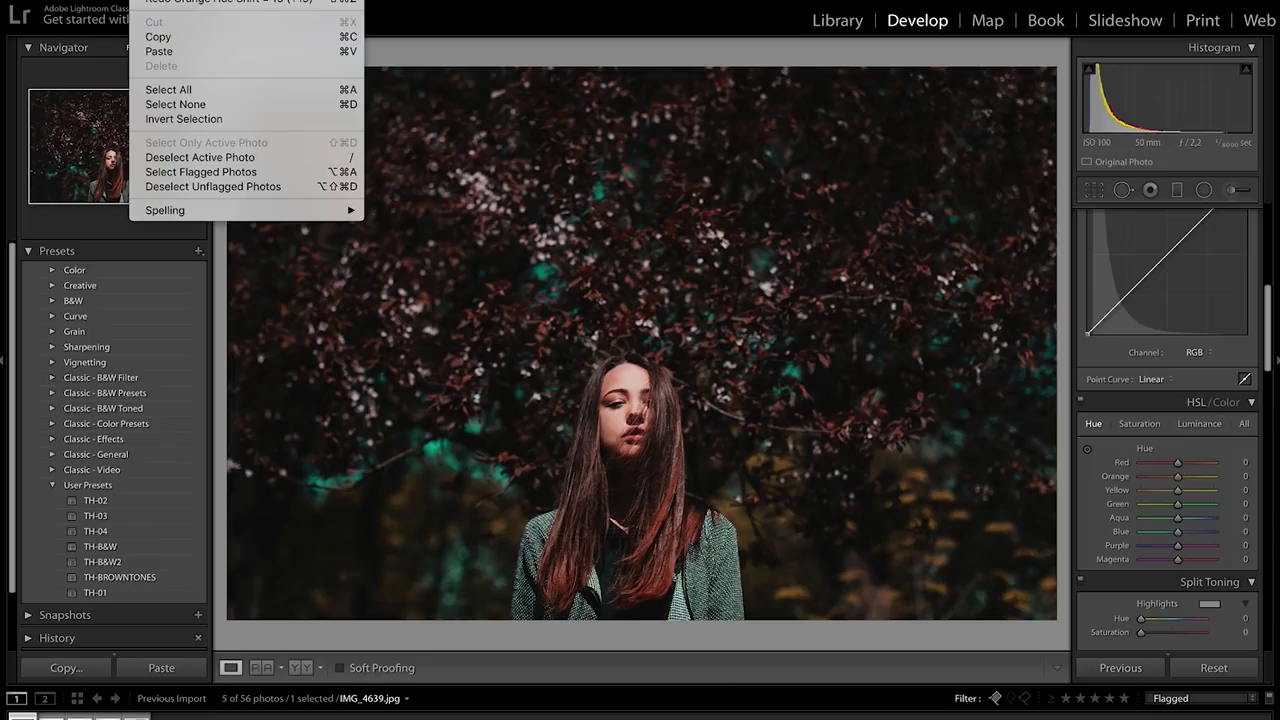
{"action": "left_click", "coordinate": [160, 3]}
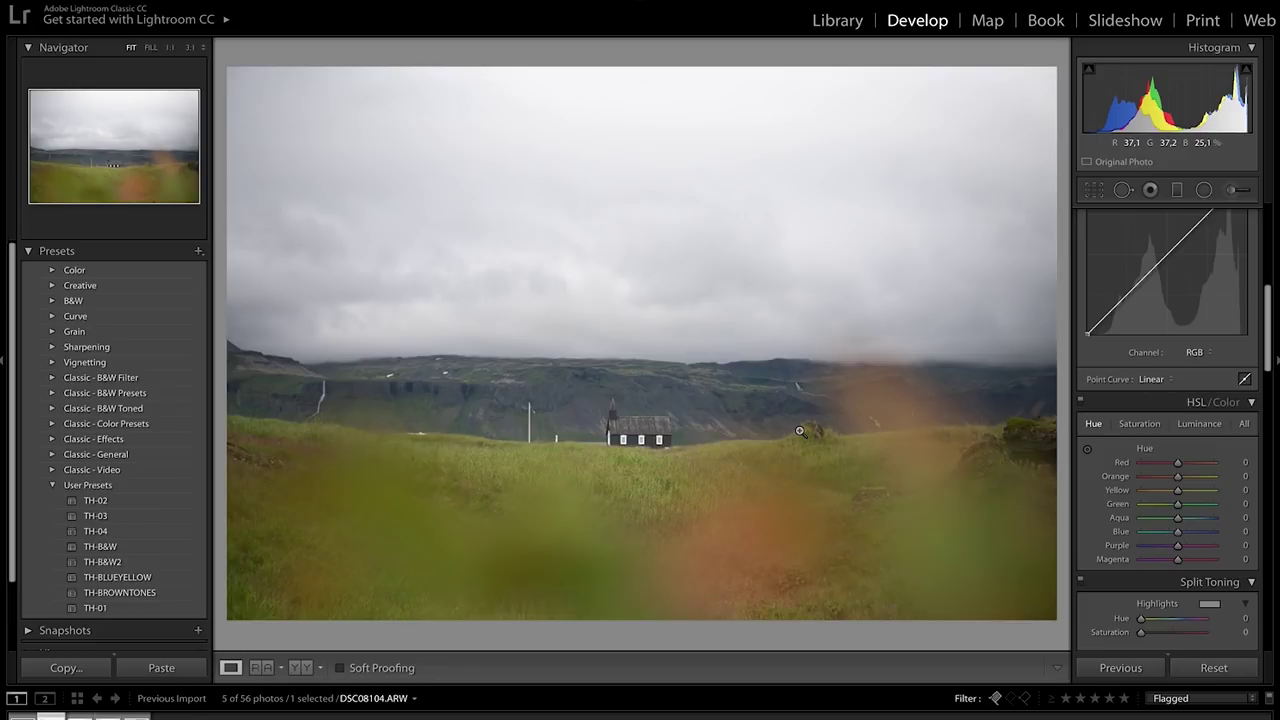
- Place a diagonal graduated filter across the plane wreck photo's sky and raise its Exposure
{"action": "key", "text": "Right"}
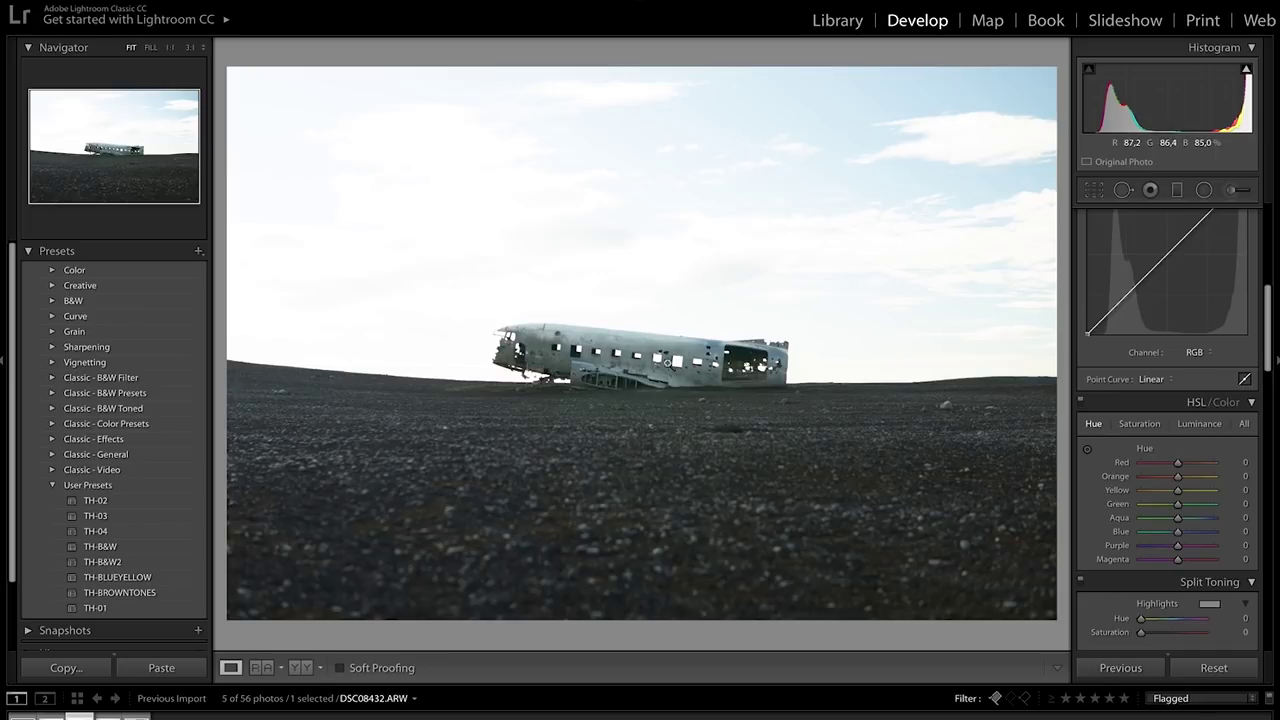
{"action": "left_click", "coordinate": [1177, 190]}
{"action": "left_click_drag", "start_coordinate": [865, 151], "coordinate": [753, 469]}
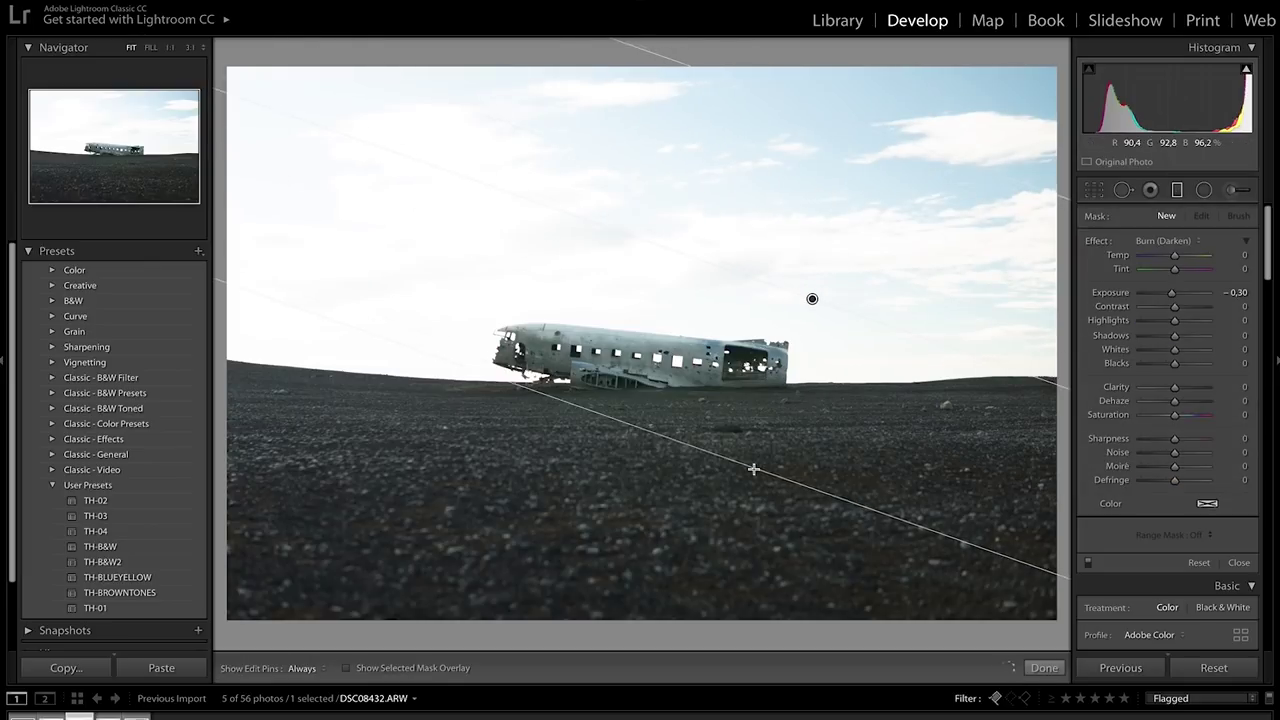
{"action": "left_click", "coordinate": [1168, 241]}
{"action": "left_click", "coordinate": [1180, 293]}
{"action": "left_click_drag", "start_coordinate": [1180, 293], "coordinate": [1191, 299]}
{"action": "left_click", "coordinate": [1043, 667]}
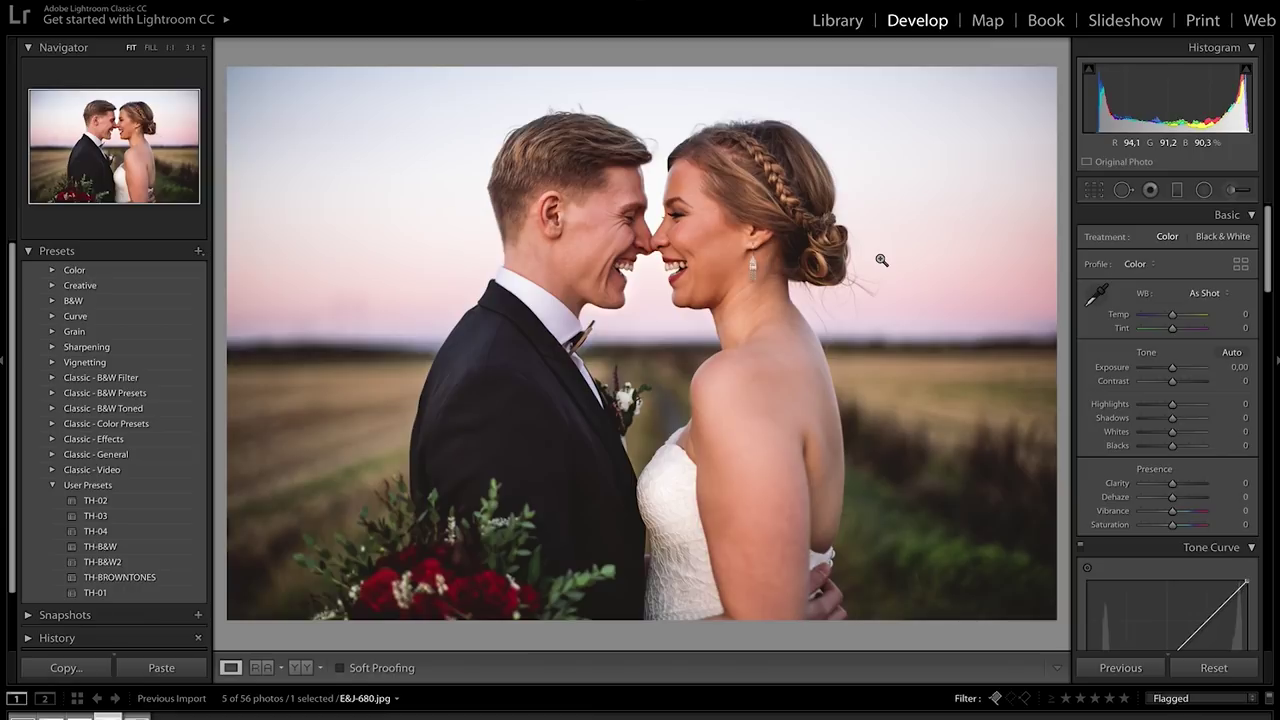
- Apply the TH-04 preset to the church landscape DSC08104.ARW and set Exposure to −0.10
{"action": "key", "text": "Right"}
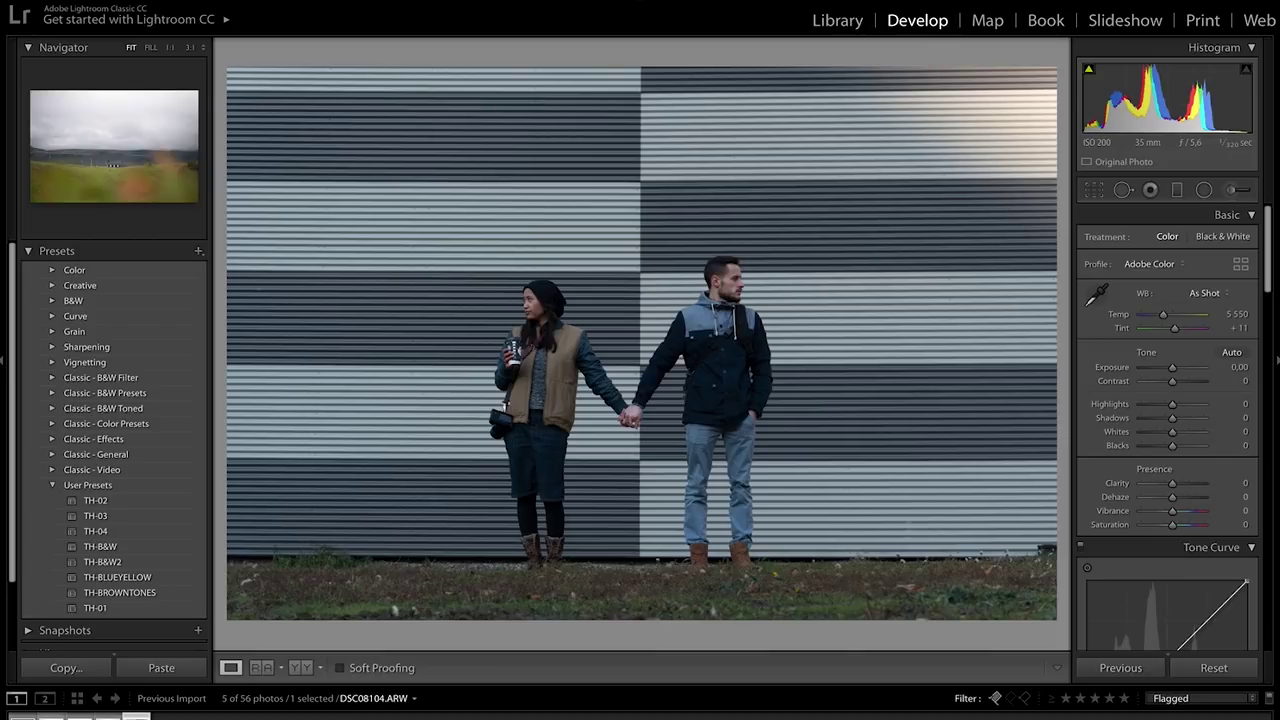
{"action": "left_click", "coordinate": [50, 716]}
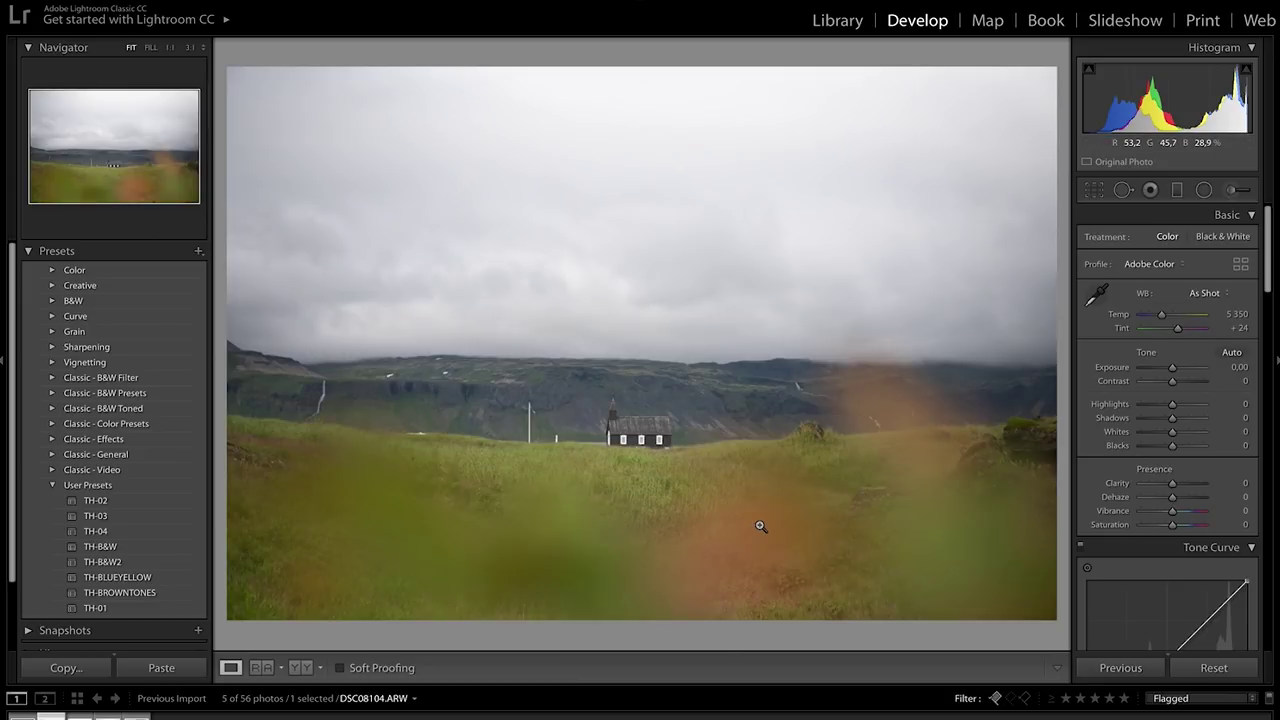
{"action": "left_click", "coordinate": [155, 535]}
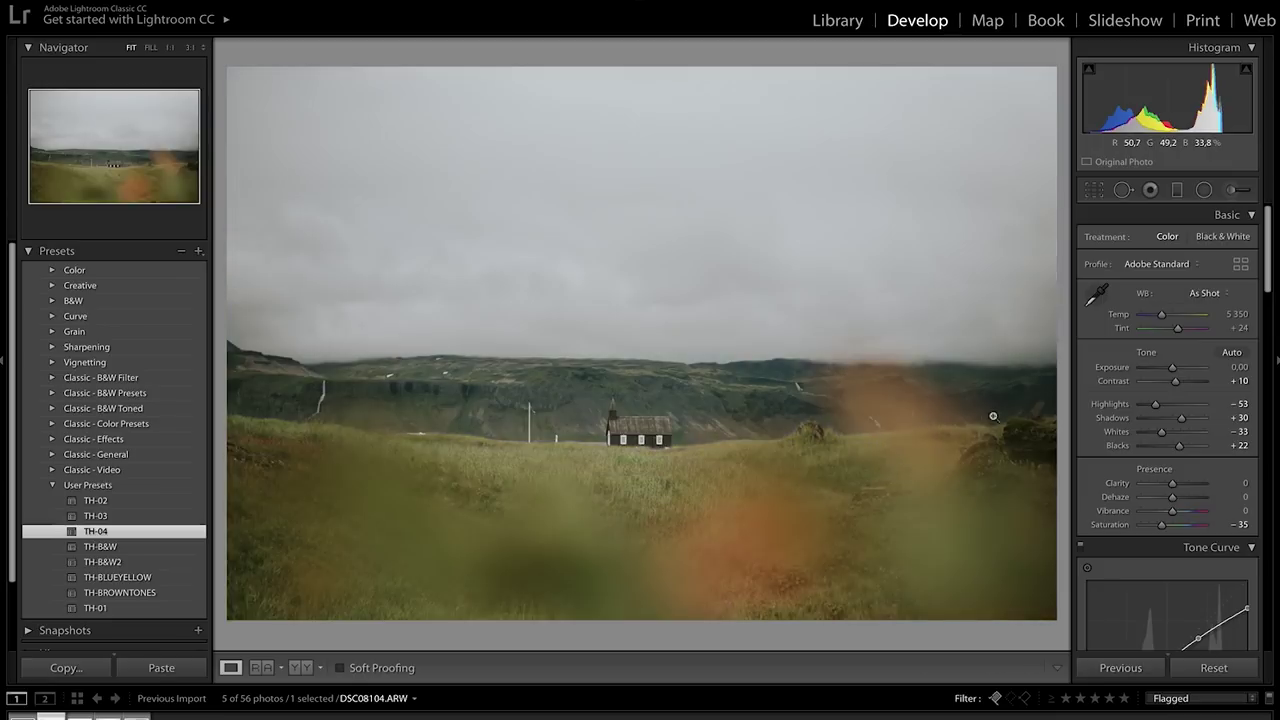
{"action": "left_click_drag", "start_coordinate": [1176, 367], "coordinate": [1175, 367]}
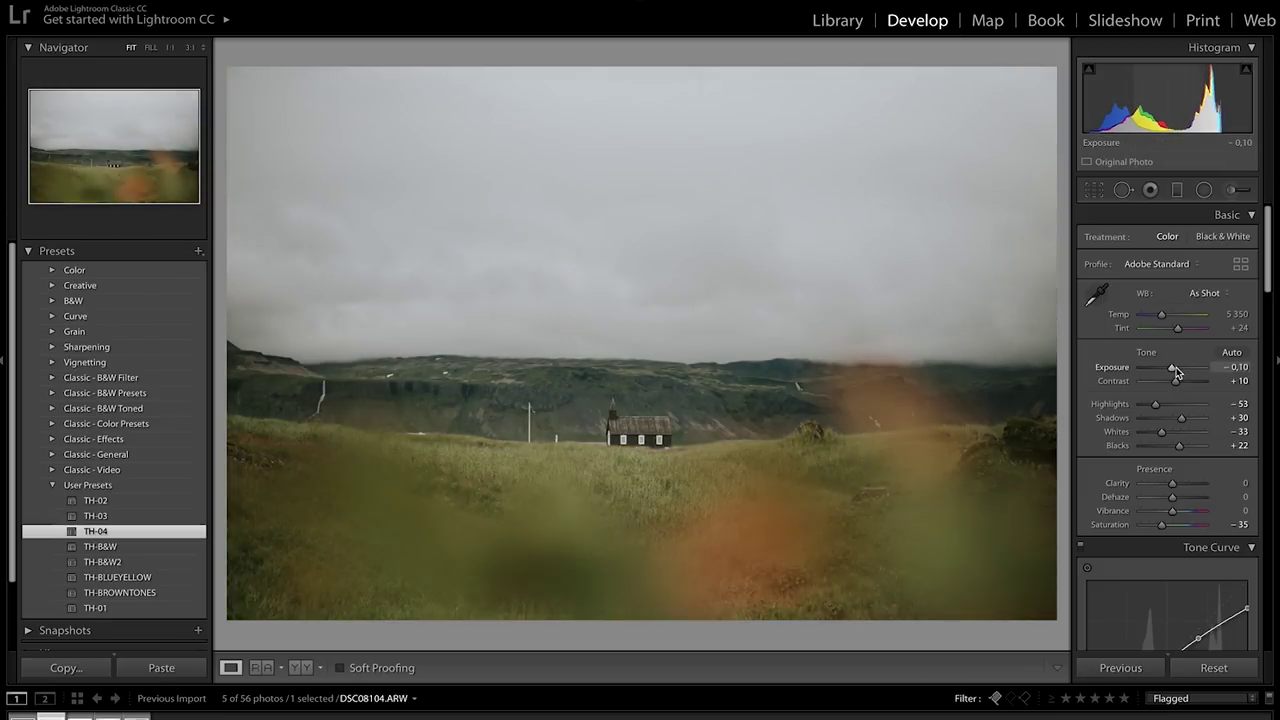
- Darken the landscape's surroundings with a Burn (Darken) radial filter centred on the small church, Exposure −0.30 and Feather 50
{"action": "left_click", "coordinate": [1204, 190]}
{"action": "mouse_move", "coordinate": [620, 419]}
{"action": "left_mouse_down"}
{"action": "mouse_move", "coordinate": [705, 509]}
{"action": "mouse_move", "coordinate": [791, 569]}
{"action": "left_mouse_up"}
{"action": "left_click_drag", "start_coordinate": [613, 420], "coordinate": [624, 437]}
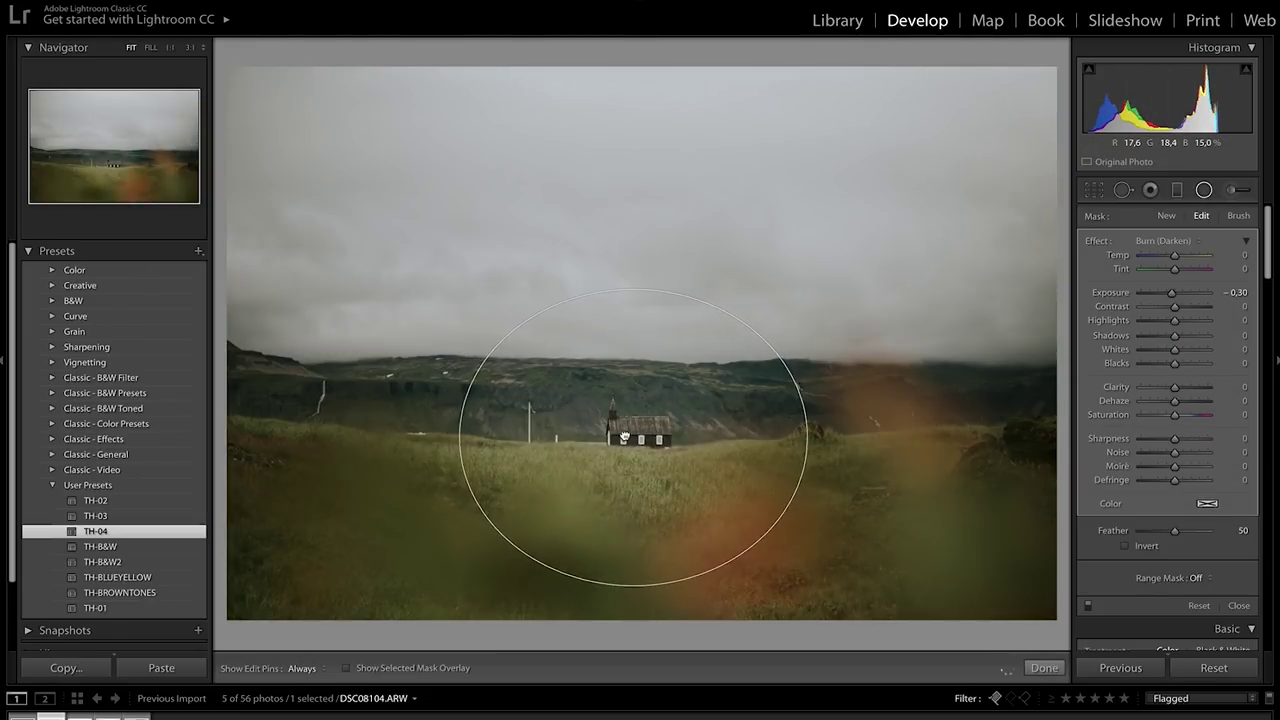
{"action": "left_click_drag", "start_coordinate": [1169, 289], "coordinate": [1175, 298]}
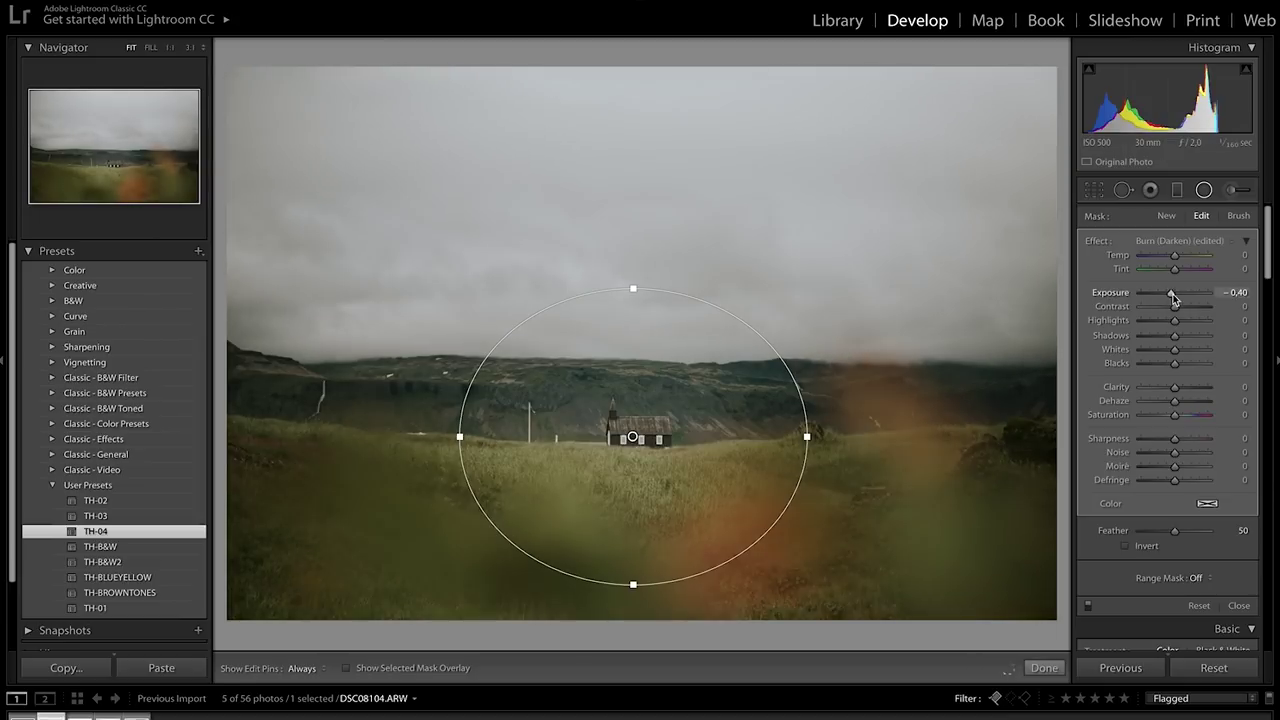
{"action": "key", "text": "ctrl+z"}
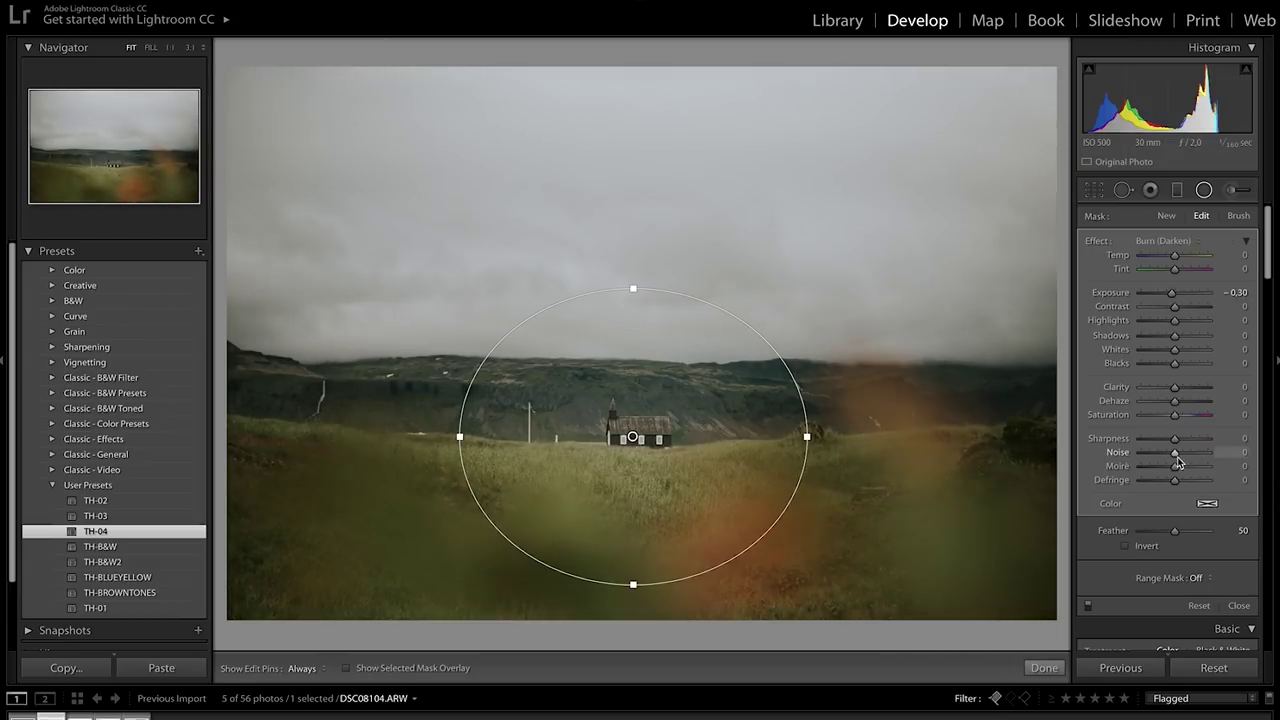
{"action": "left_click", "coordinate": [1237, 606]}
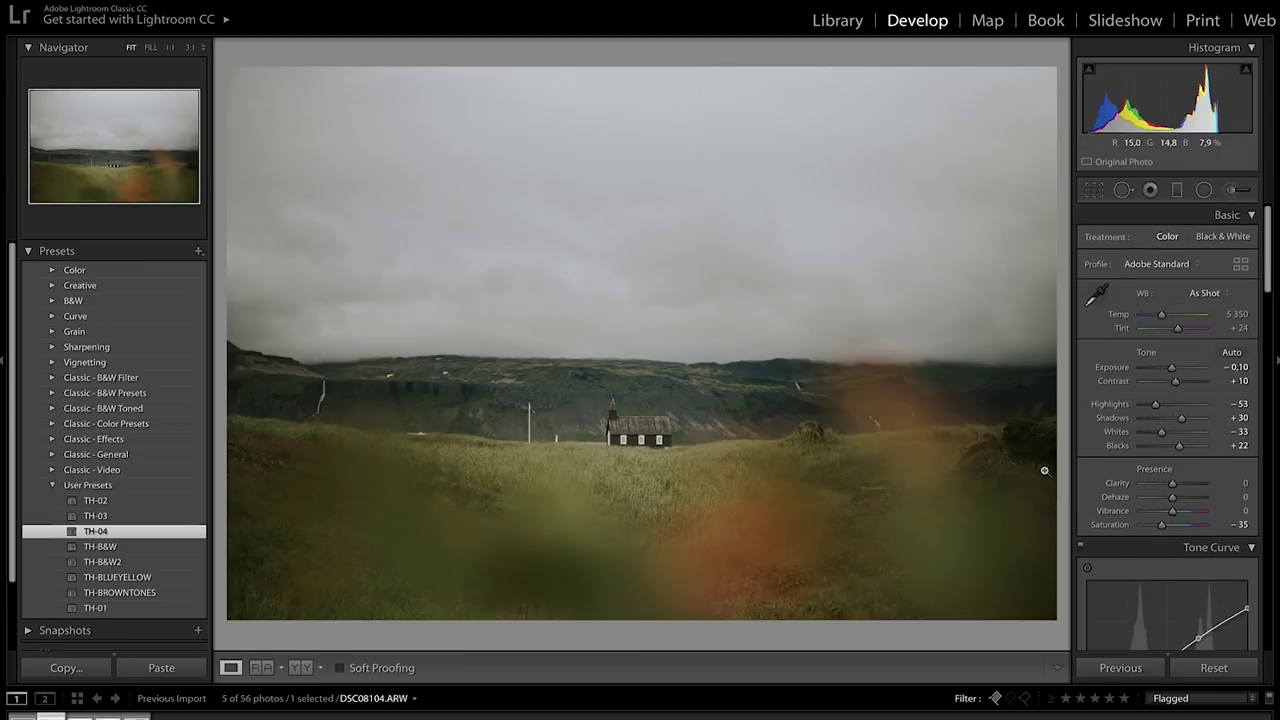
- Switch the church's radial filter off and on to compare its darkening effect
{"action": "key", "text": "shift+m"}
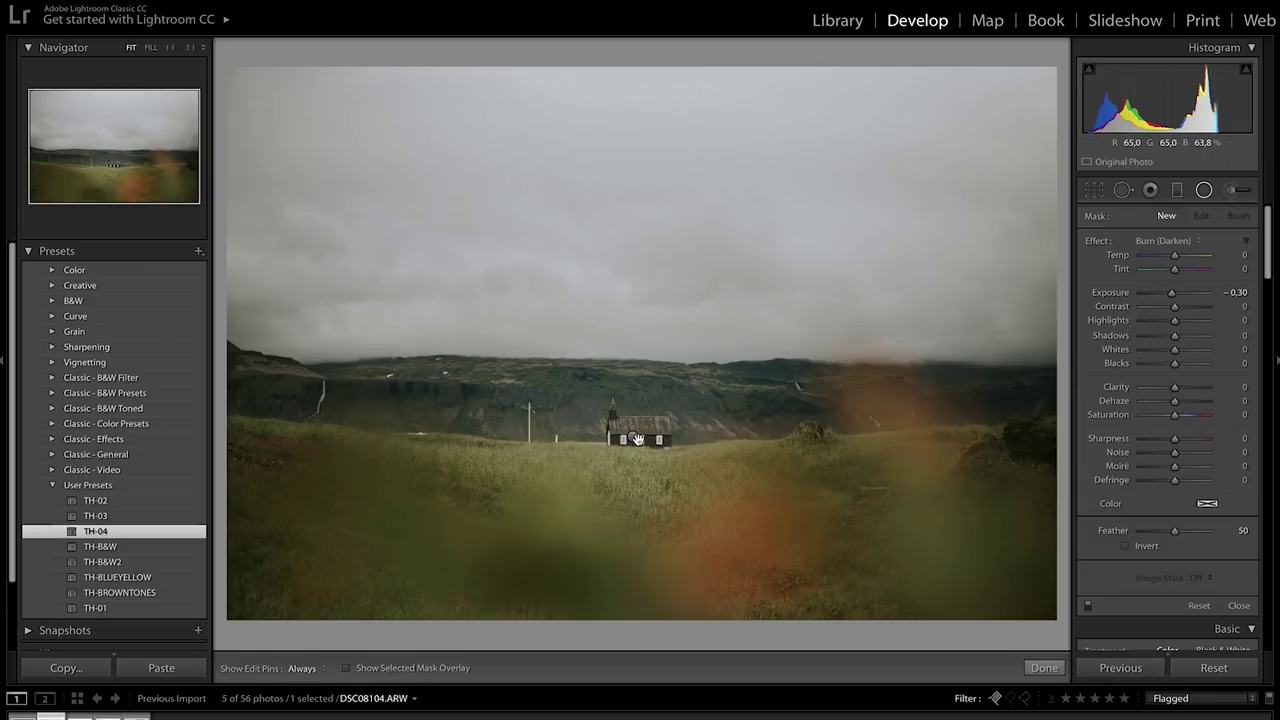
{"action": "left_click_drag", "start_coordinate": [637, 439], "coordinate": [807, 587]}
{"action": "left_click", "coordinate": [1089, 606]}
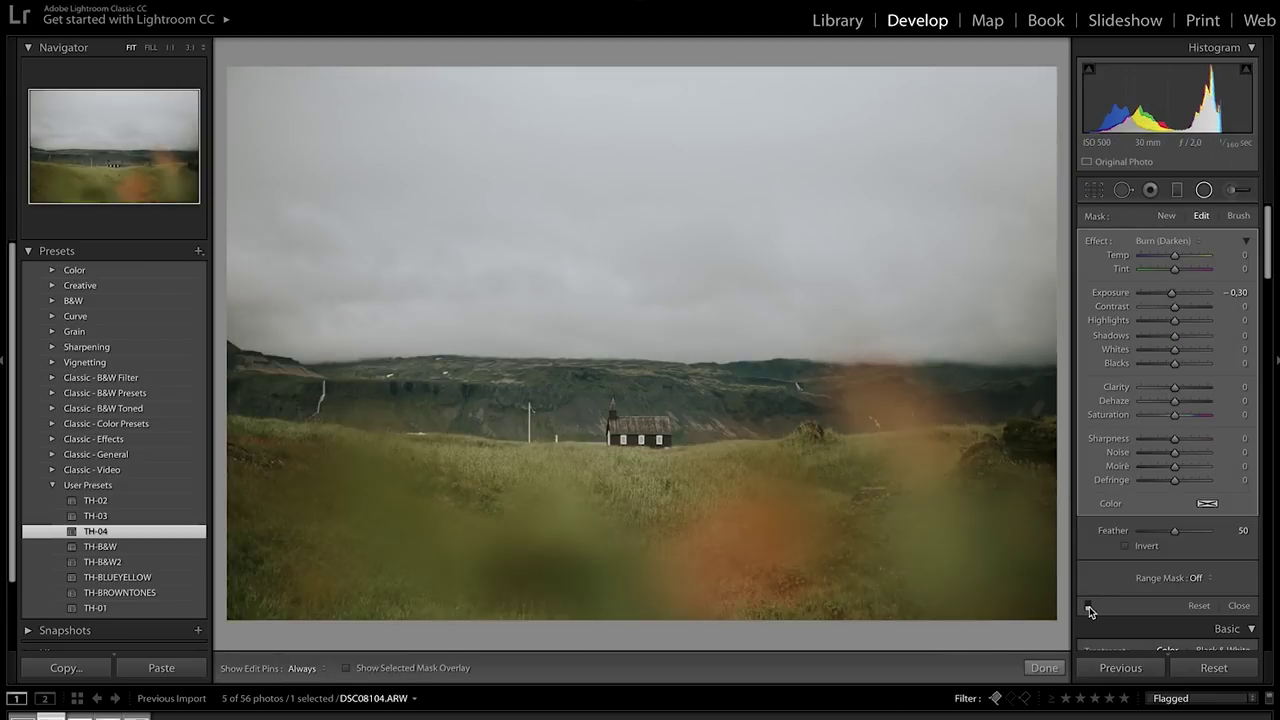
{"action": "left_click", "coordinate": [1089, 606]}
{"action": "left_click", "coordinate": [1238, 606]}
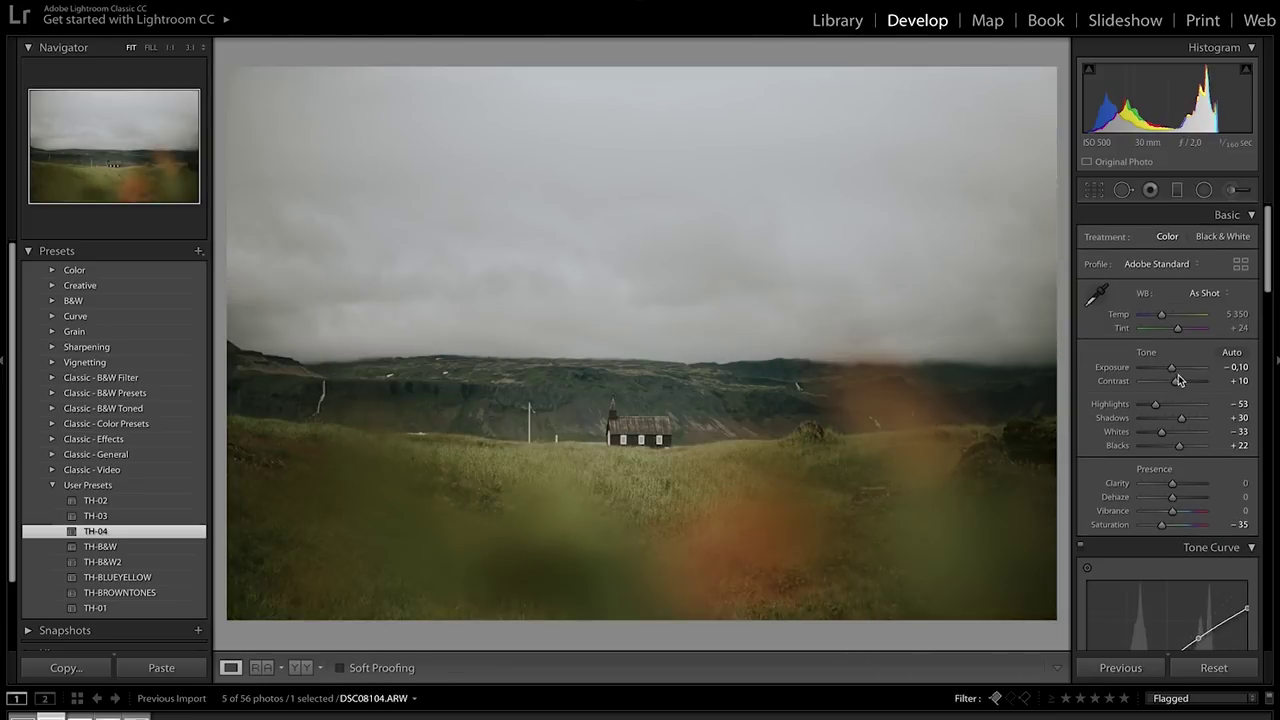
- Add a graduated filter over the cloudy sky with Exposure −0.60, Contrast 49 and Clarity 51
{"action": "left_click", "coordinate": [1177, 190]}
{"action": "left_click_drag", "start_coordinate": [643, 273], "coordinate": [641, 428]}
{"action": "left_click_drag", "start_coordinate": [1180, 292], "coordinate": [1174, 290]}
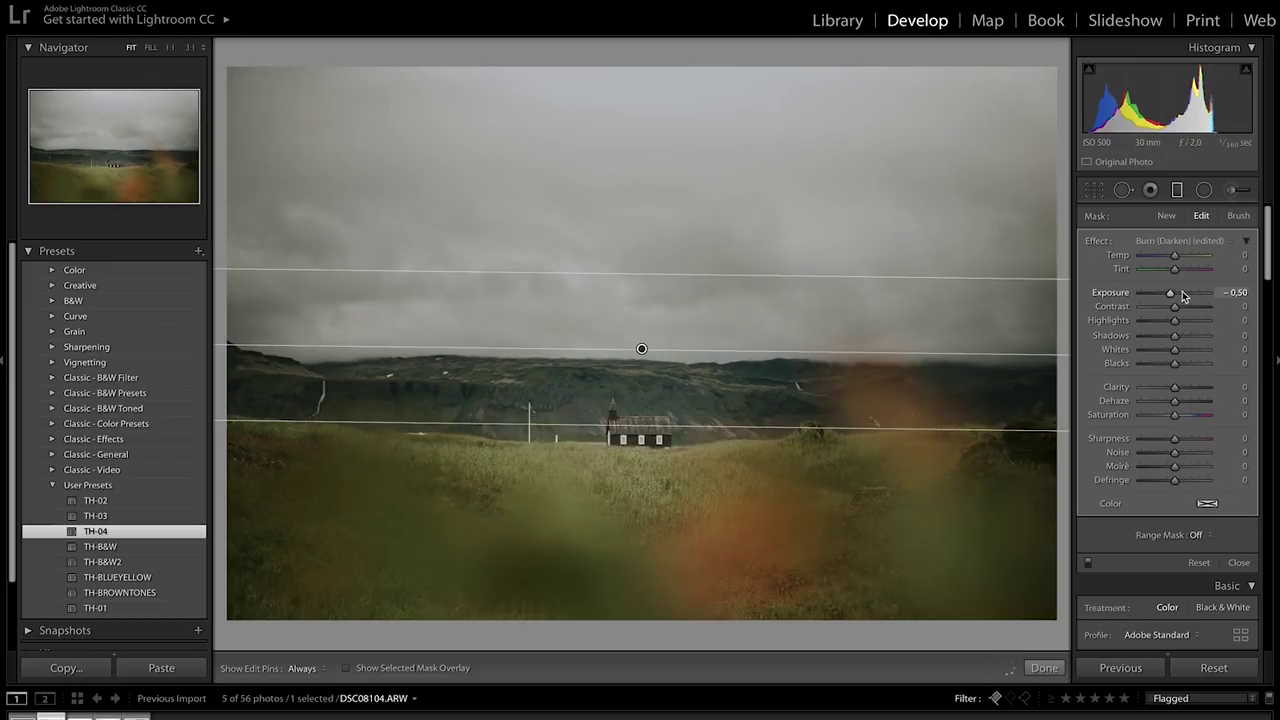
{"action": "mouse_move", "coordinate": [1174, 387]}
{"action": "left_mouse_down"}
{"action": "mouse_move", "coordinate": [1204, 390]}
{"action": "mouse_move", "coordinate": [1190, 390]}
{"action": "left_mouse_up"}
{"action": "mouse_move", "coordinate": [1175, 308]}
{"action": "left_mouse_down"}
{"action": "mouse_move", "coordinate": [1193, 312]}
{"action": "mouse_move", "coordinate": [1184, 298]}
{"action": "left_mouse_up"}
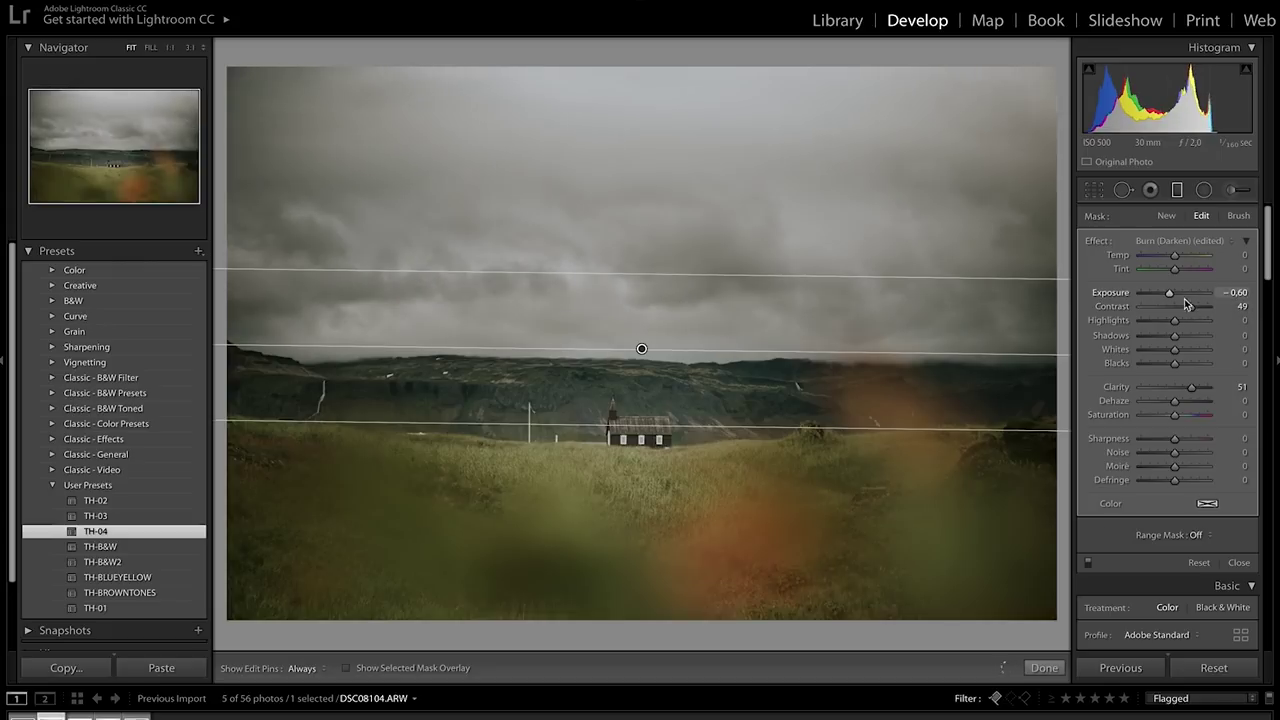
{"action": "left_click", "coordinate": [1058, 662]}
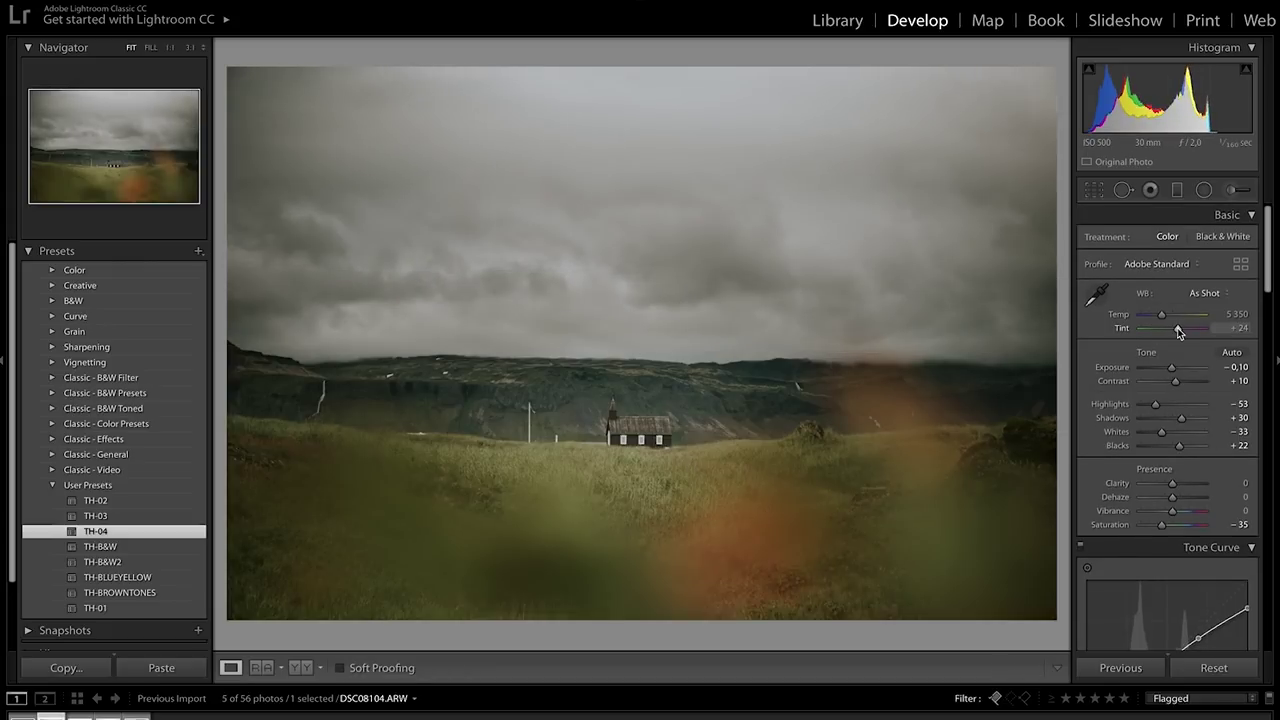
- Set the landscape's Shadows to +17 and Highlights to −34, and compare the edit with the reset original
{"action": "left_click_drag", "start_coordinate": [1179, 332], "coordinate": [1179, 332]}
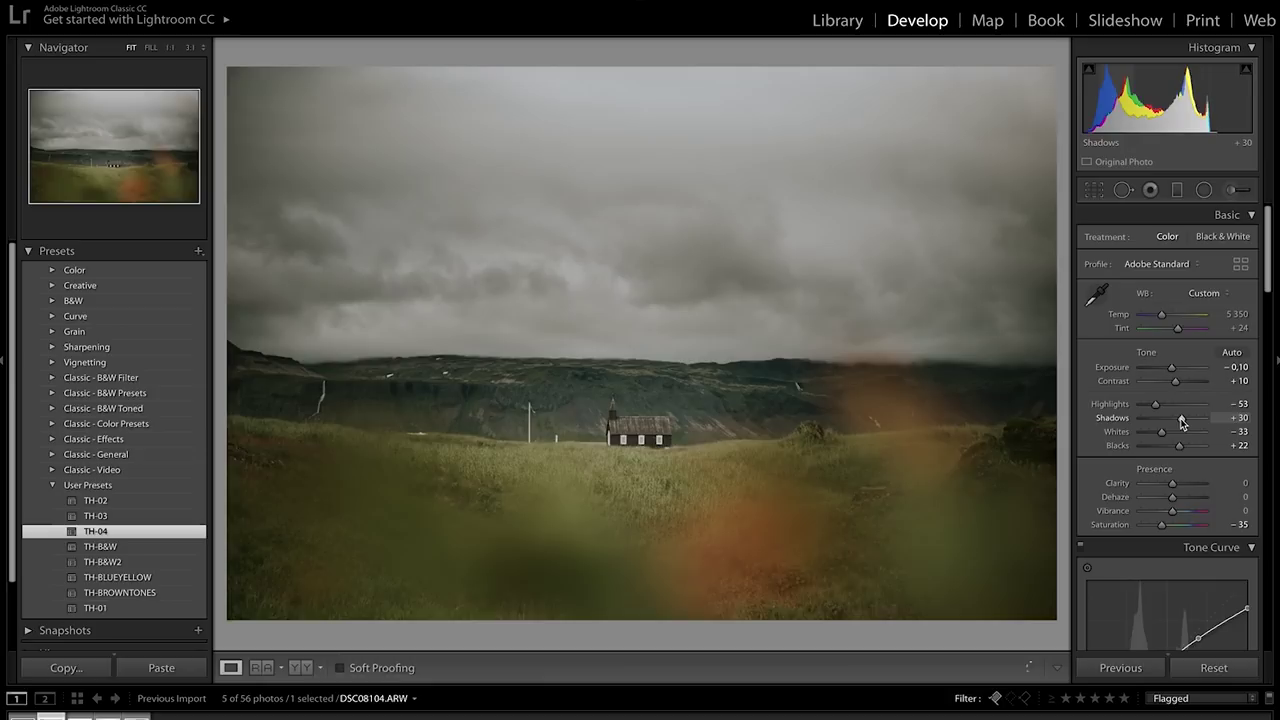
{"action": "left_click_drag", "start_coordinate": [1181, 422], "coordinate": [1162, 405]}
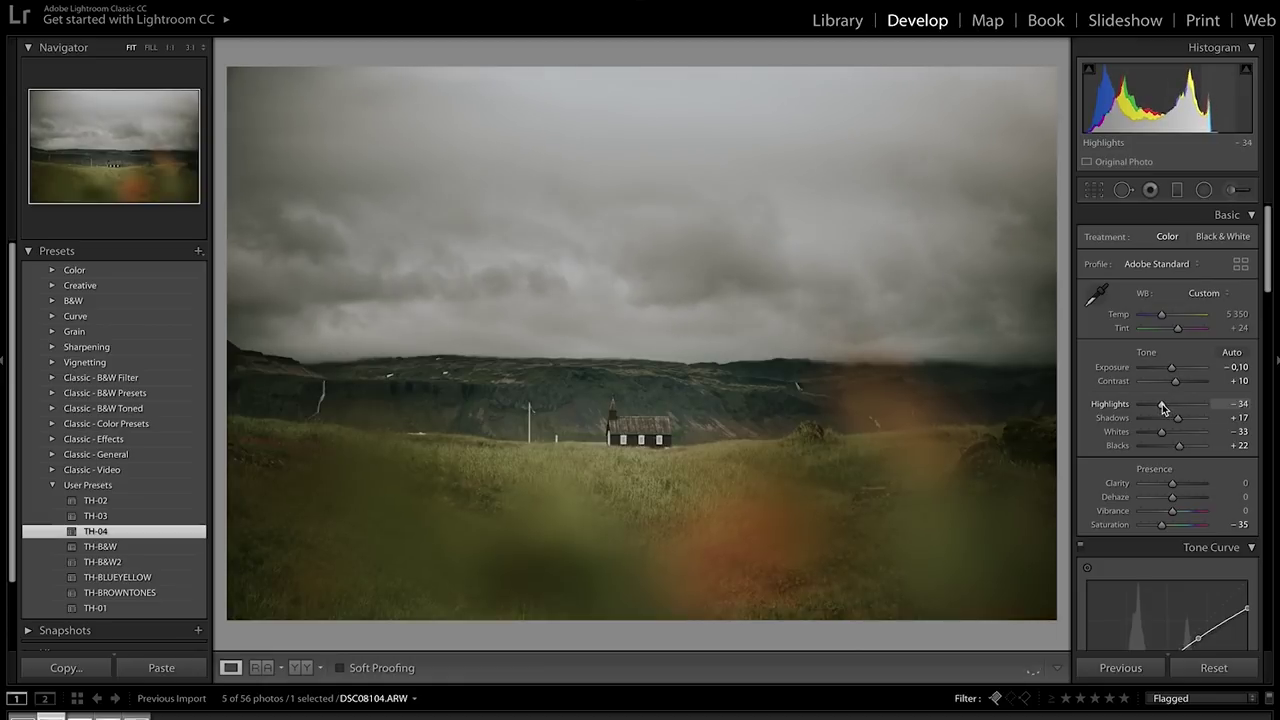
{"action": "left_click", "coordinate": [1213, 667]}
{"action": "key", "text": "ctrl+z"}
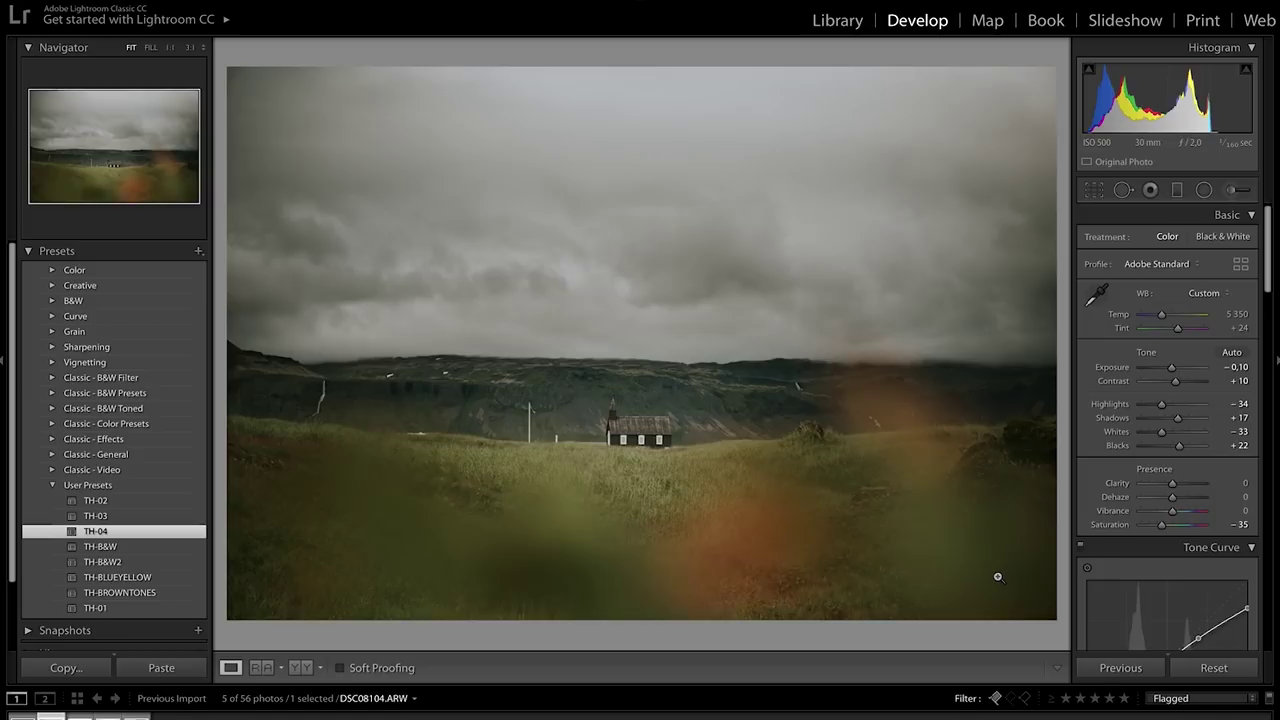
- Open the plane wreck photo DSC08432.ARW, reset its edits, then crop it slightly at a −0.17 angle
{"action": "key", "text": "Right"}
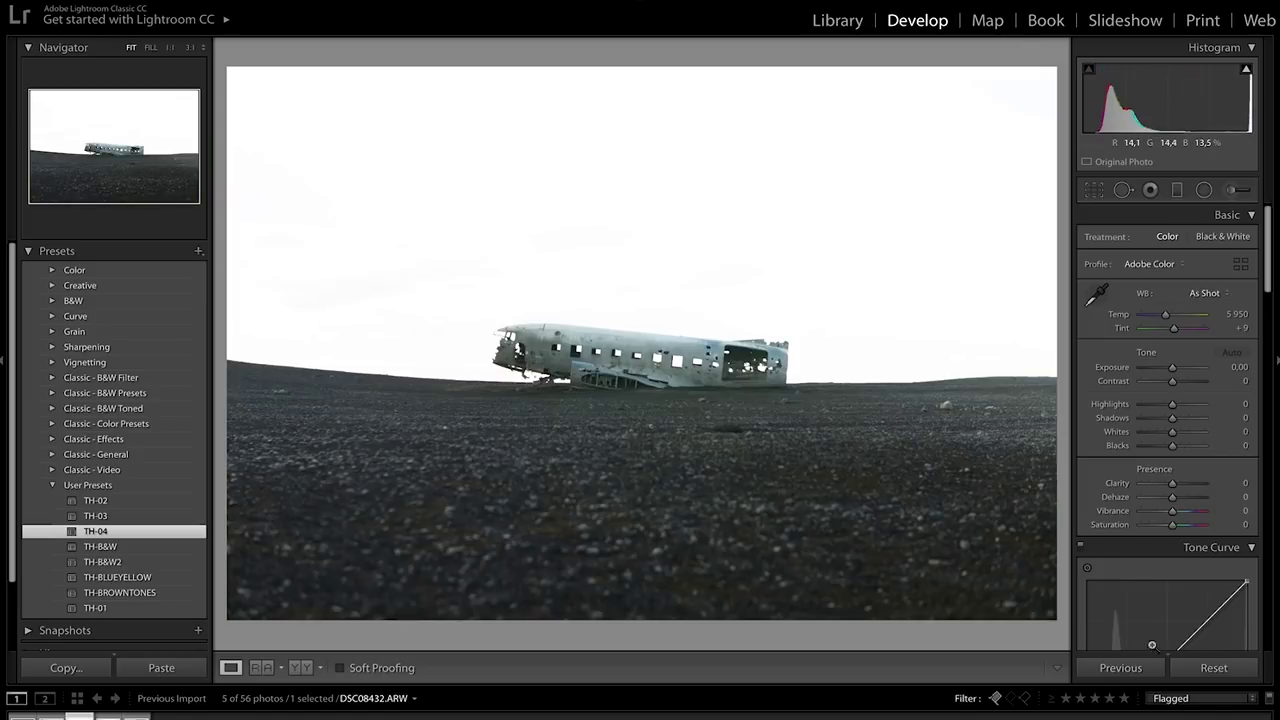
{"action": "left_click", "coordinate": [1210, 668]}
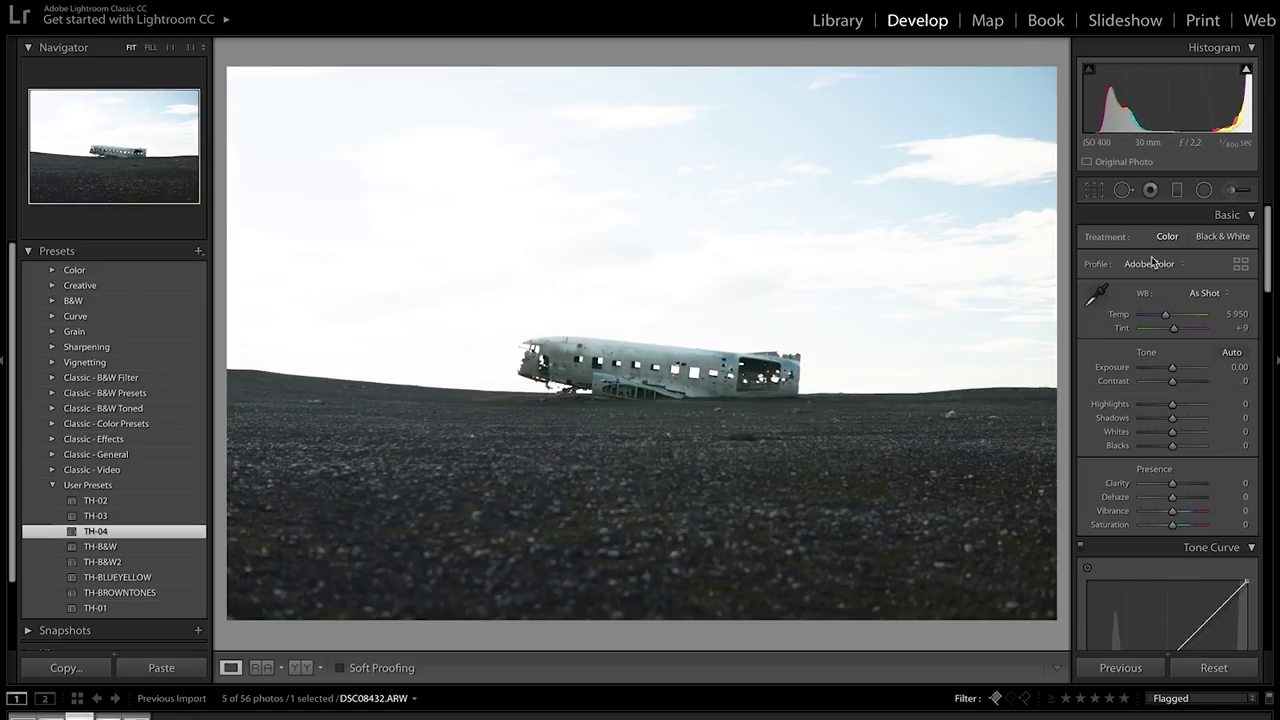
{"action": "left_click", "coordinate": [1094, 190]}
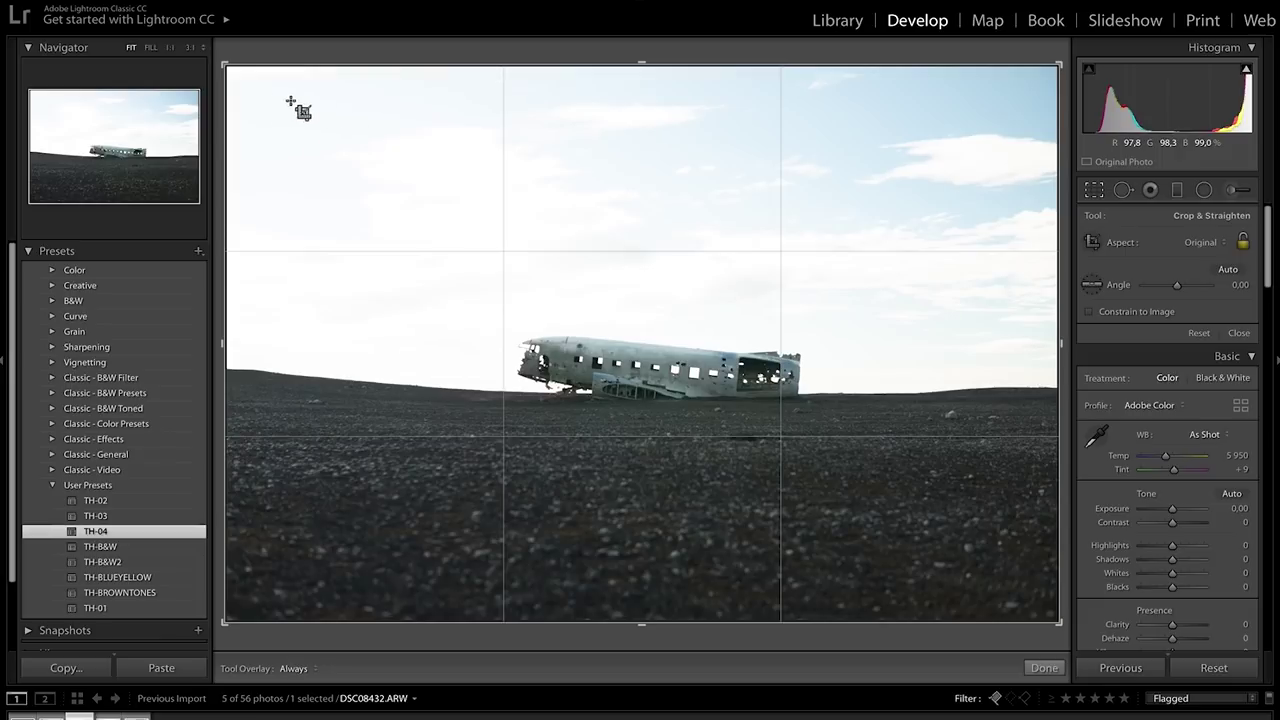
{"action": "mouse_move", "coordinate": [226, 66]}
{"action": "left_mouse_down"}
{"action": "mouse_move", "coordinate": [229, 79]}
{"action": "mouse_move", "coordinate": [245, 63]}
{"action": "mouse_move", "coordinate": [246, 74]}
{"action": "left_mouse_up"}
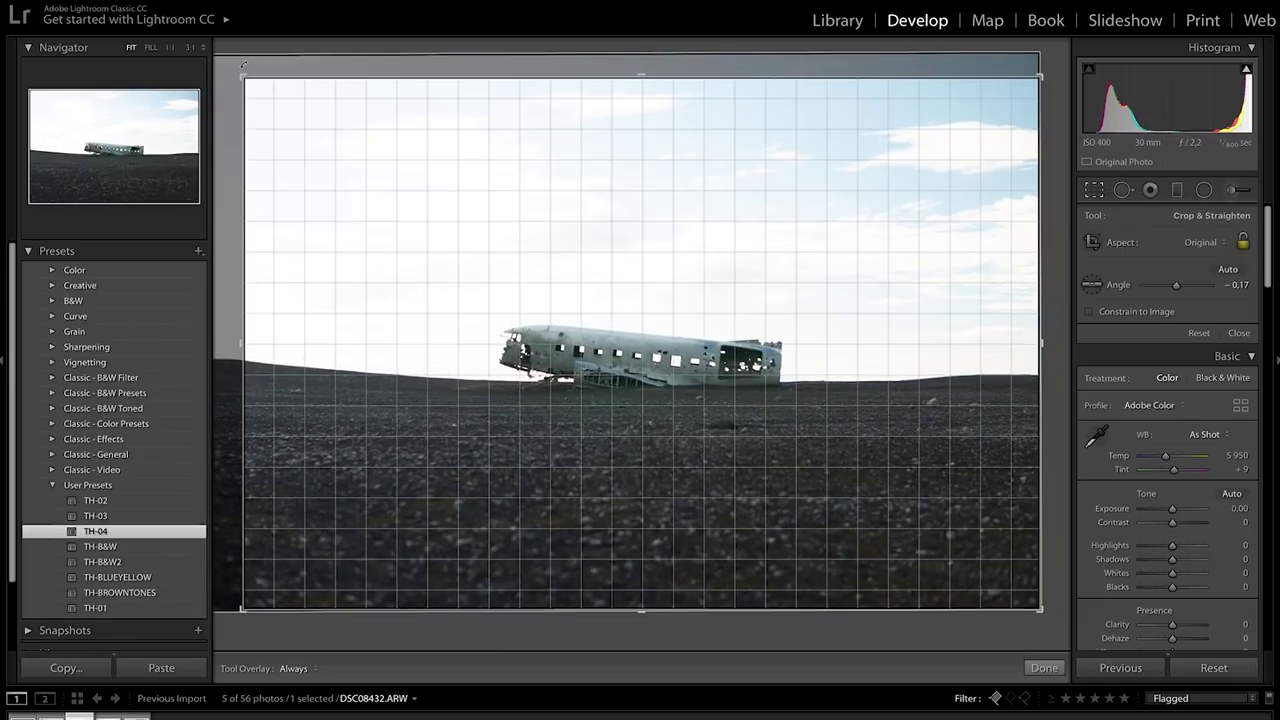
{"action": "key", "text": "Return"}
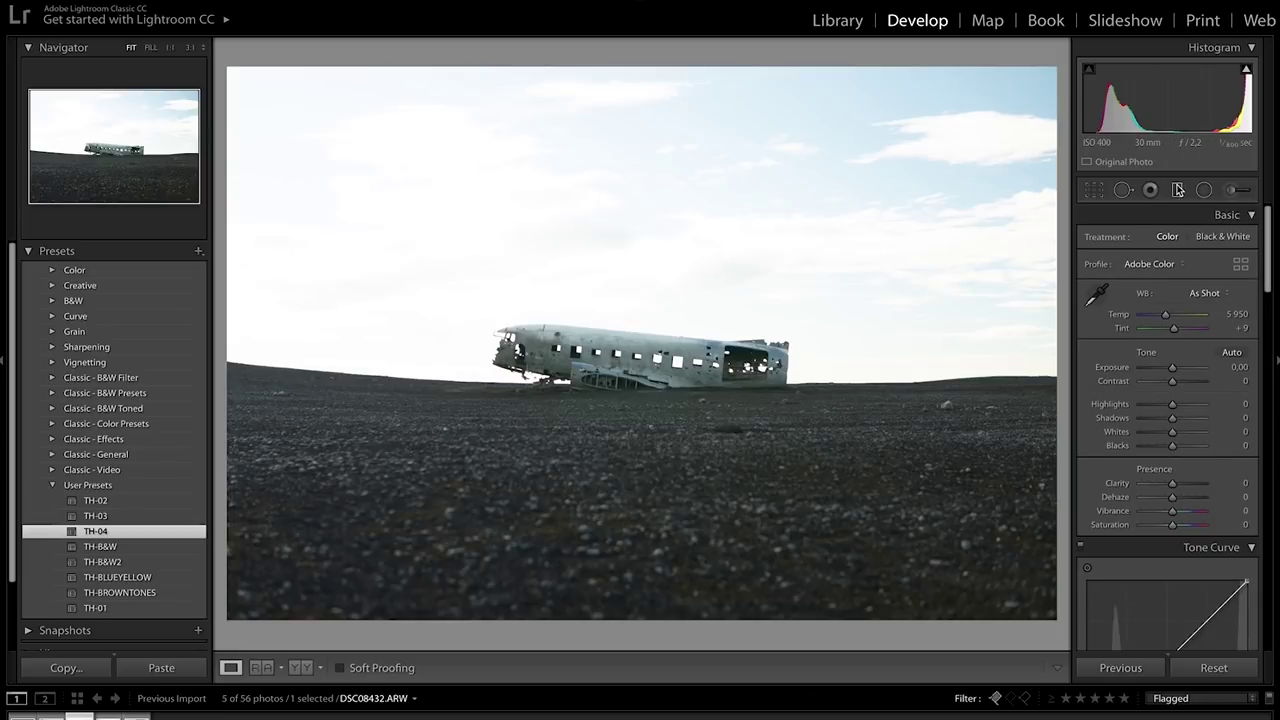
- Add a diagonal Dodge (Lighten) graduated filter from the upper-right sky towards the wreck with Exposure 2.15
{"action": "left_click", "coordinate": [1178, 190]}
{"action": "left_click_drag", "start_coordinate": [867, 179], "coordinate": [727, 441]}
{"action": "left_click", "coordinate": [1170, 241]}
{"action": "left_click", "coordinate": [1165, 251]}
{"action": "left_click_drag", "start_coordinate": [1181, 294], "coordinate": [1182, 297]}
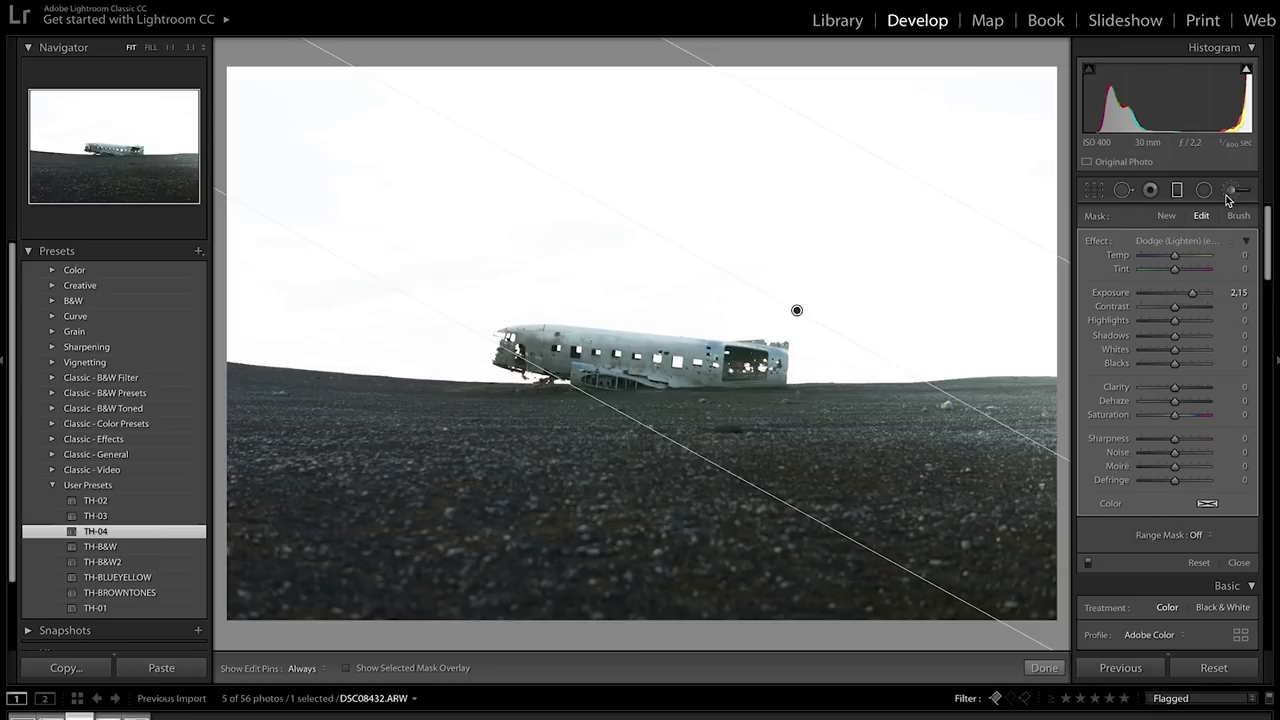
- Brush a Dodge (Lighten) adjustment onto the sky near the photo's right edge, just above the horizon
{"action": "left_click", "coordinate": [1231, 191]}
{"action": "left_click", "coordinate": [1172, 241]}
{"action": "left_click", "coordinate": [1175, 249]}
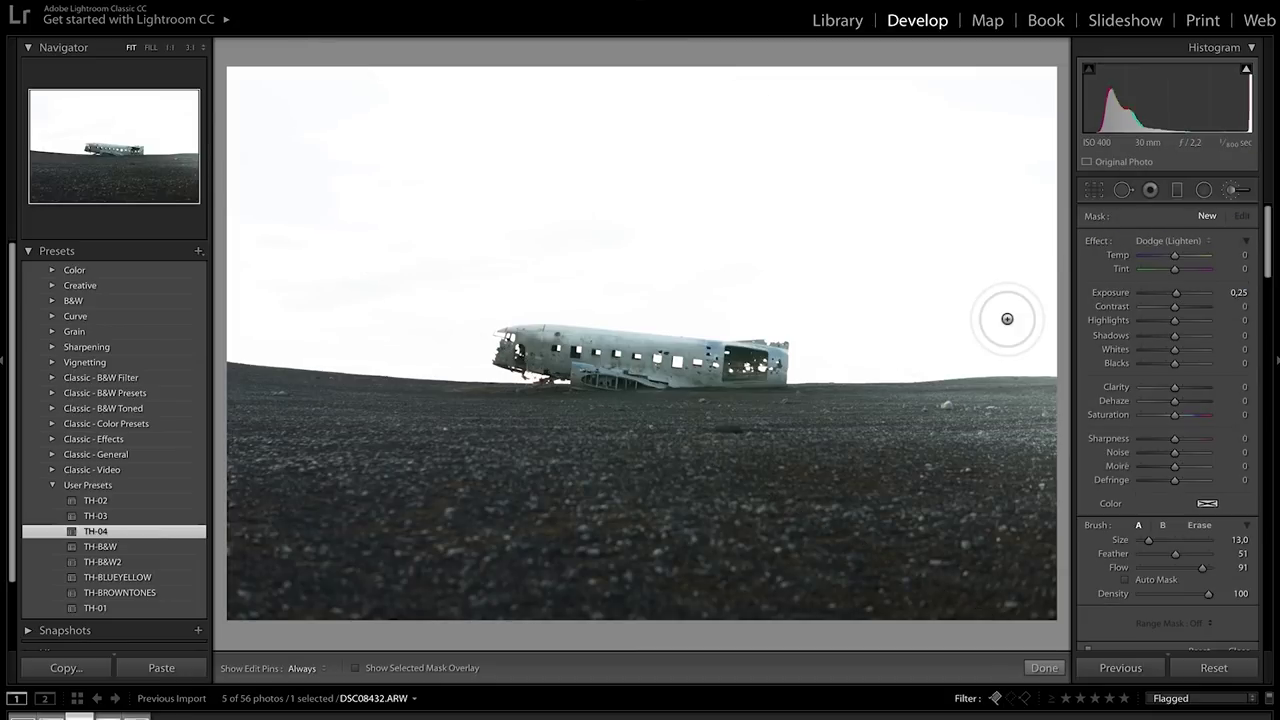
{"action": "scroll", "coordinate": [990, 300], "scroll_direction": "up", "scroll_amount": 3}
{"action": "key", "text": "h"}
{"action": "key", "text": "k"}
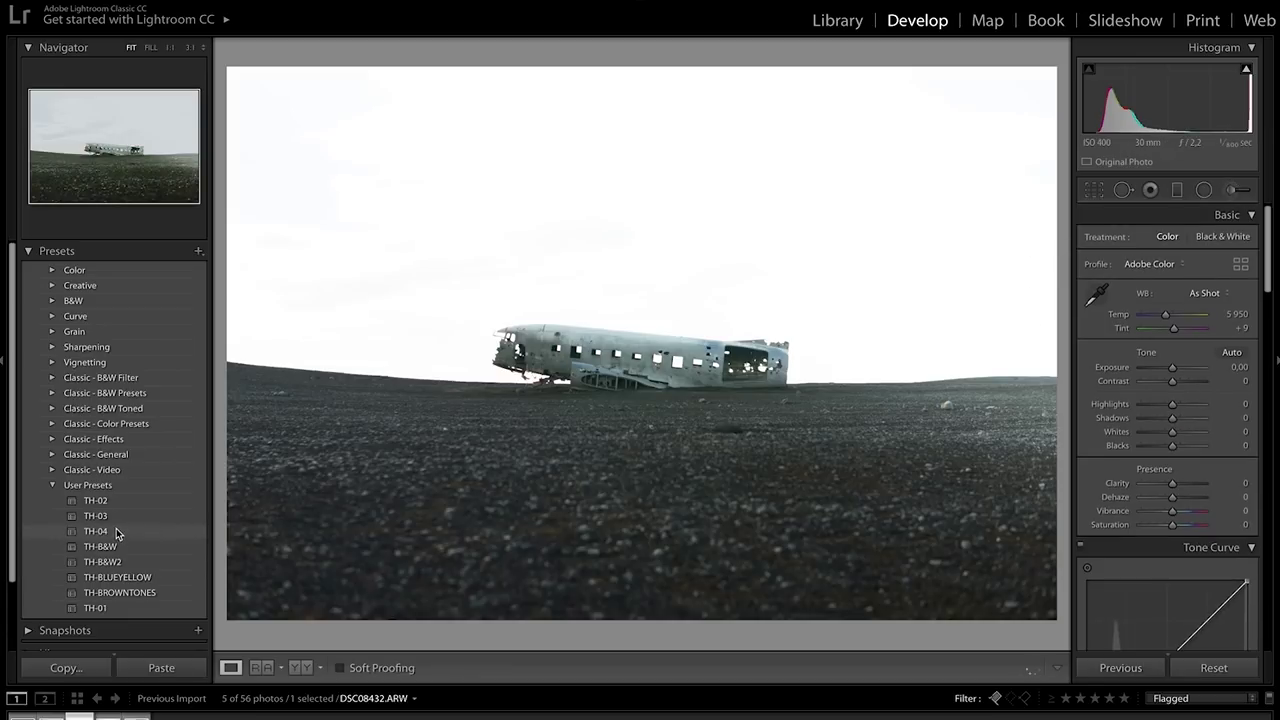
- Apply the TH-04 preset and lighten the remaining sky with a size 23 Dodge (Lighten) brush at Exposure 1.35
{"action": "left_click", "coordinate": [117, 533]}
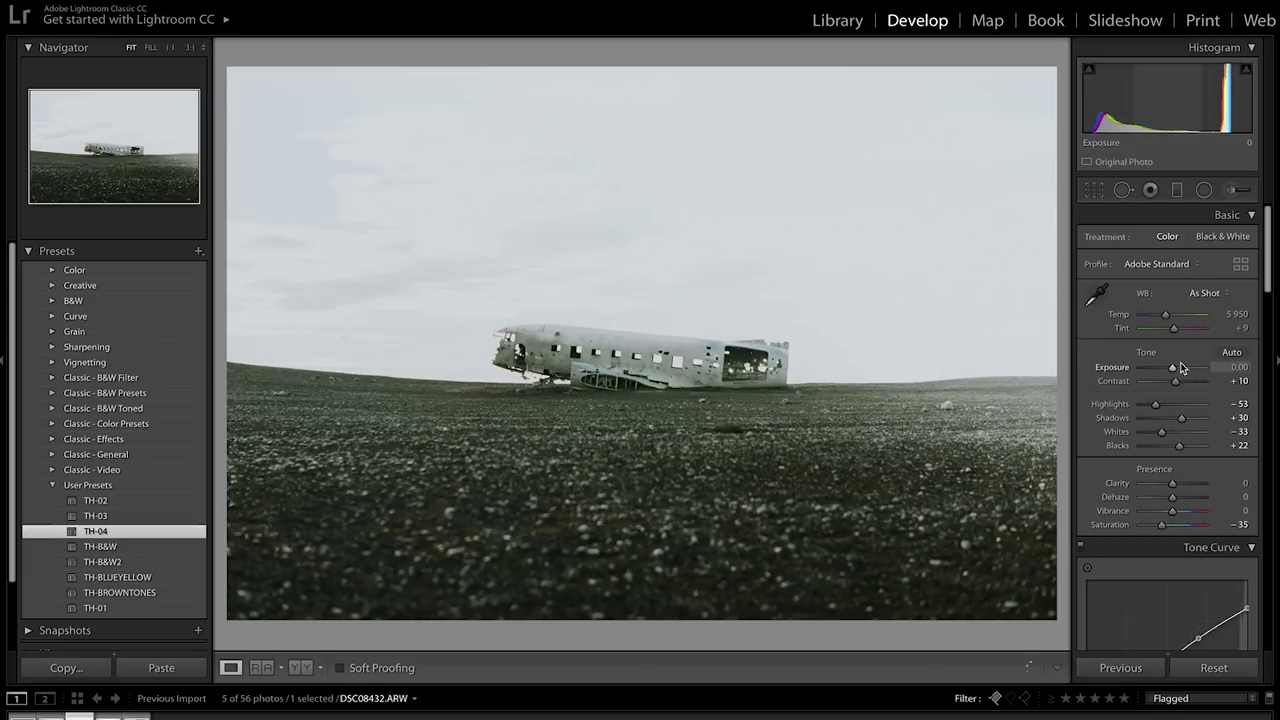
{"action": "left_click", "coordinate": [1238, 189]}
{"action": "key", "text": "h"}
{"action": "key", "text": "bracketright"}
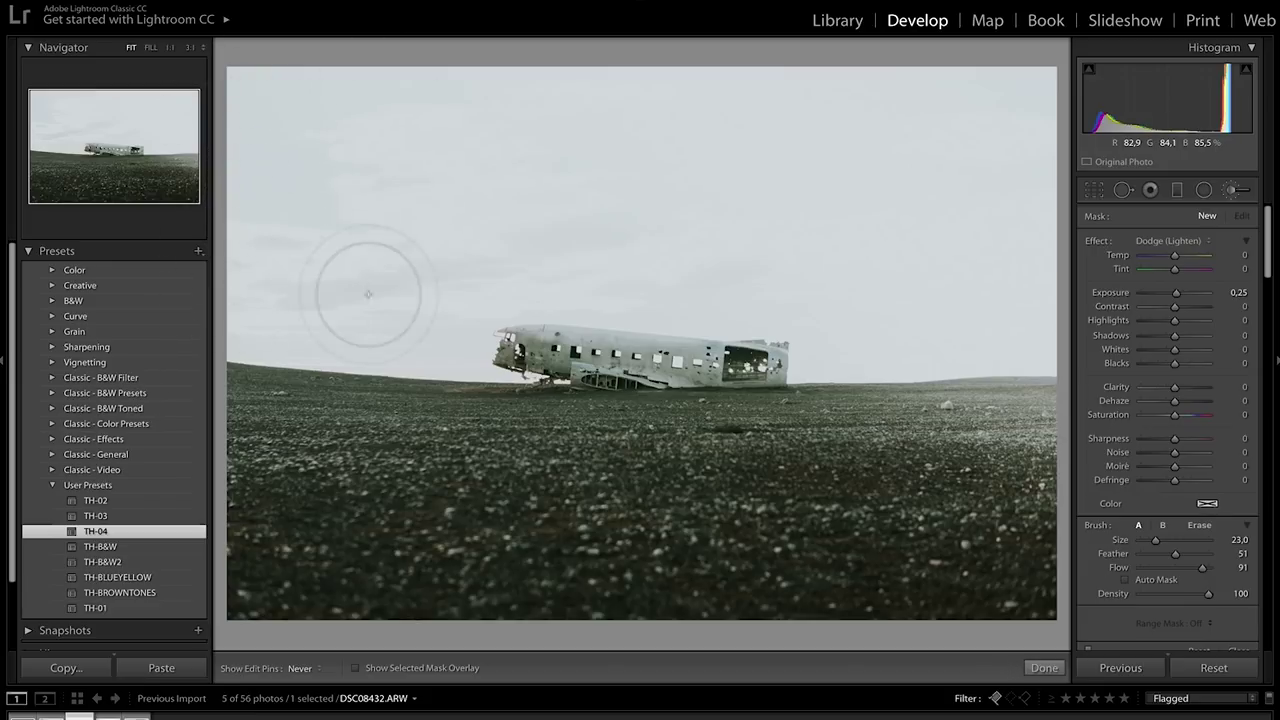
{"action": "key", "text": "h"}
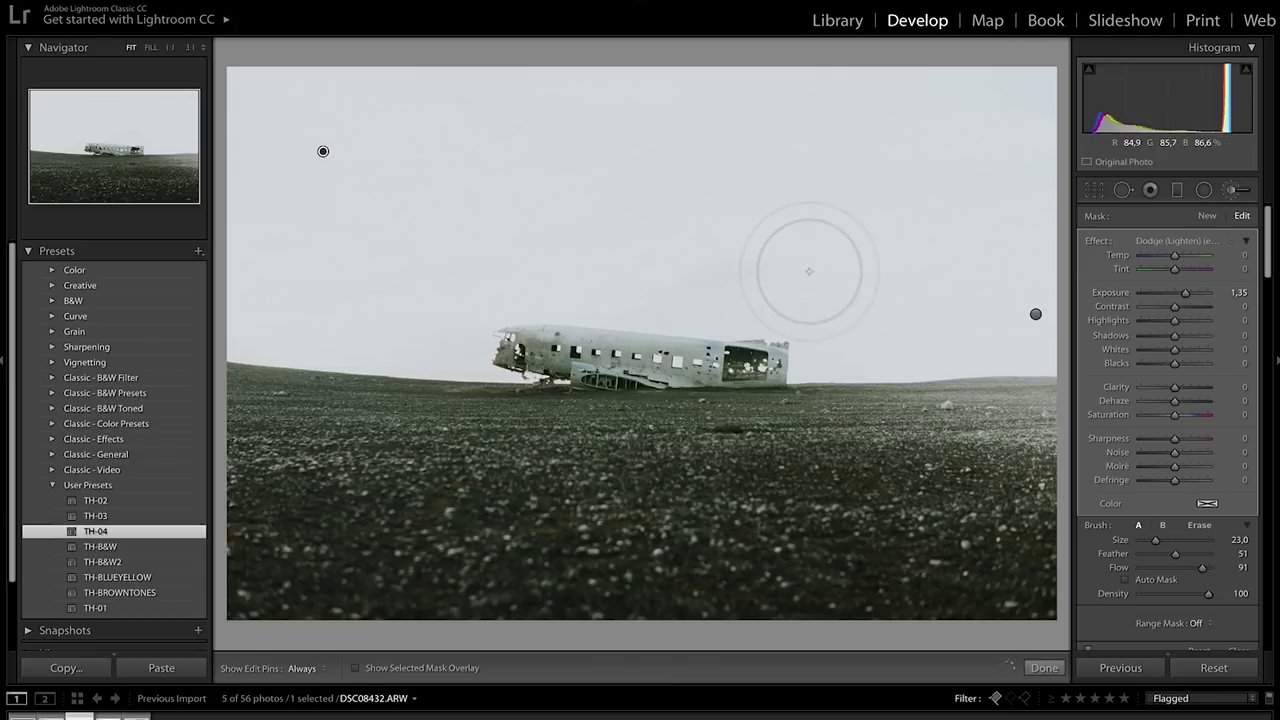
{"action": "left_click", "coordinate": [1233, 189]}
- Set the wreck photo's Exposure to −0.20, Temp to 6 200, Tint to +24, Shadows to +21 and Clarity to +14
{"action": "scroll", "coordinate": [1183, 370], "scroll_direction": "down", "scroll_amount": 4}
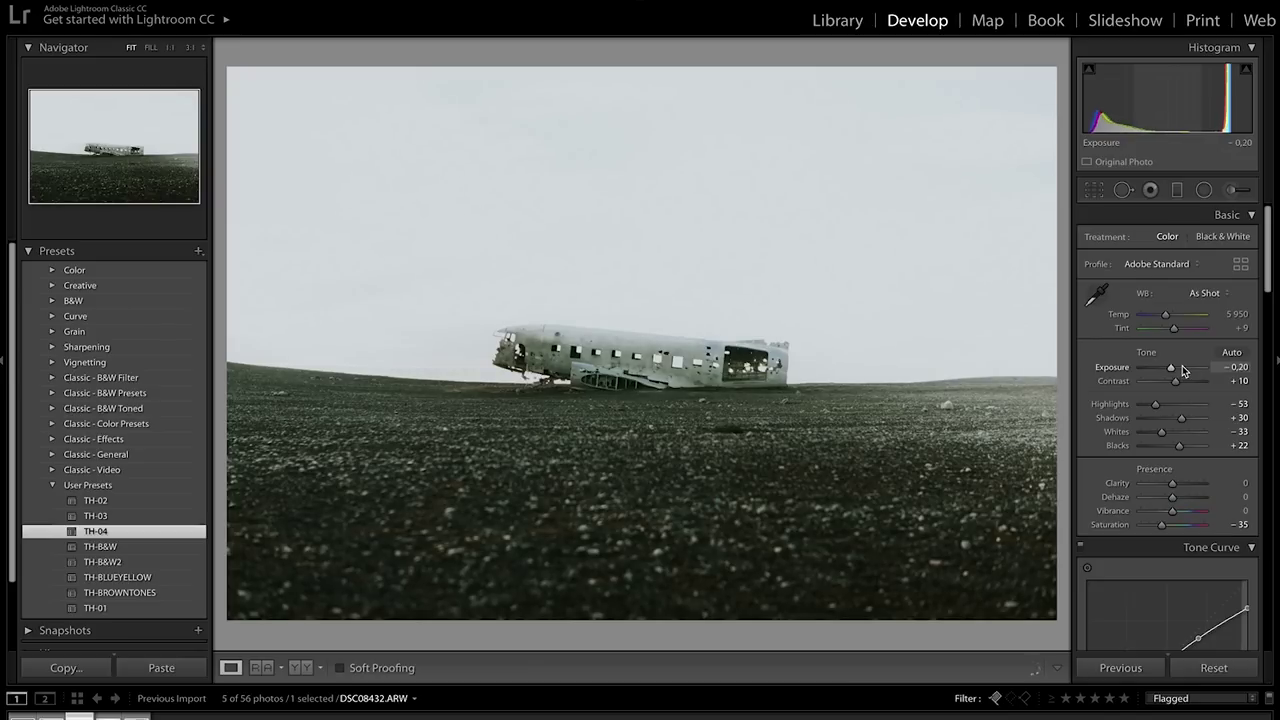
{"action": "key", "text": "z"}
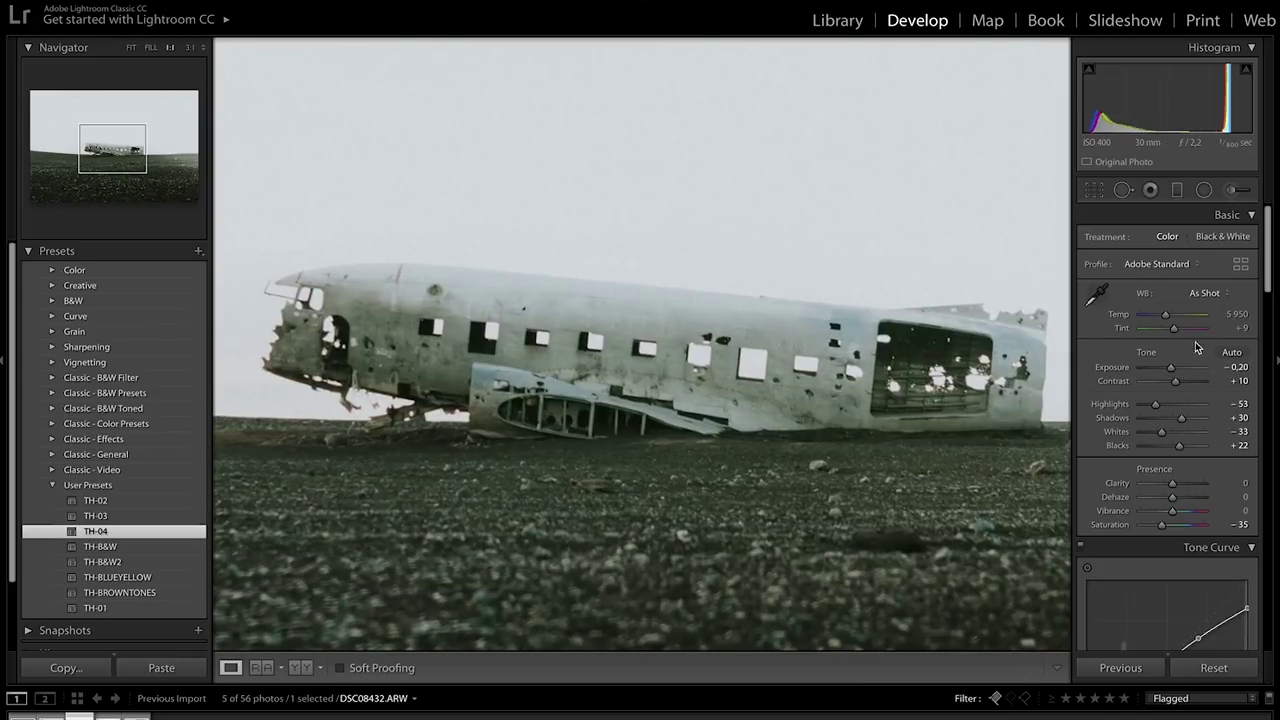
{"action": "left_click", "coordinate": [1237, 314]}
{"action": "key", "text": "Return"}
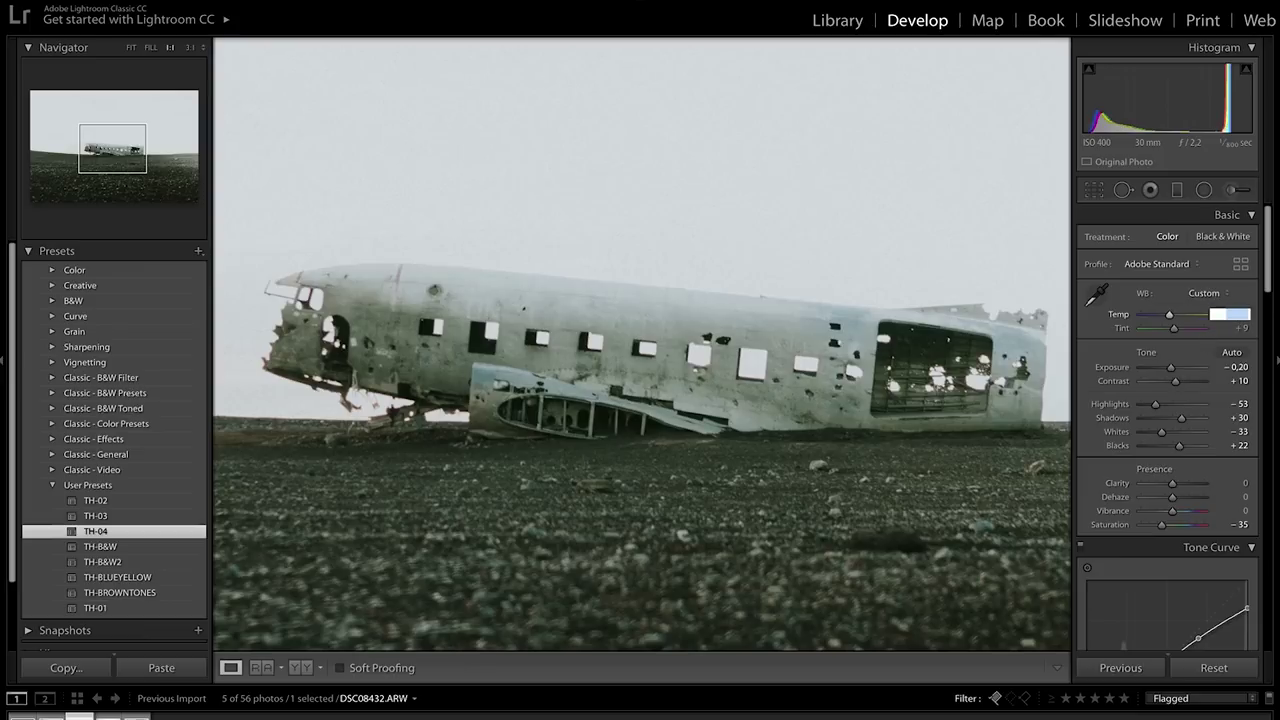
{"action": "left_click", "coordinate": [963, 352]}
{"action": "left_click", "coordinate": [1235, 314]}
{"action": "type", "text": "6 200"}
{"action": "key", "text": "Return"}
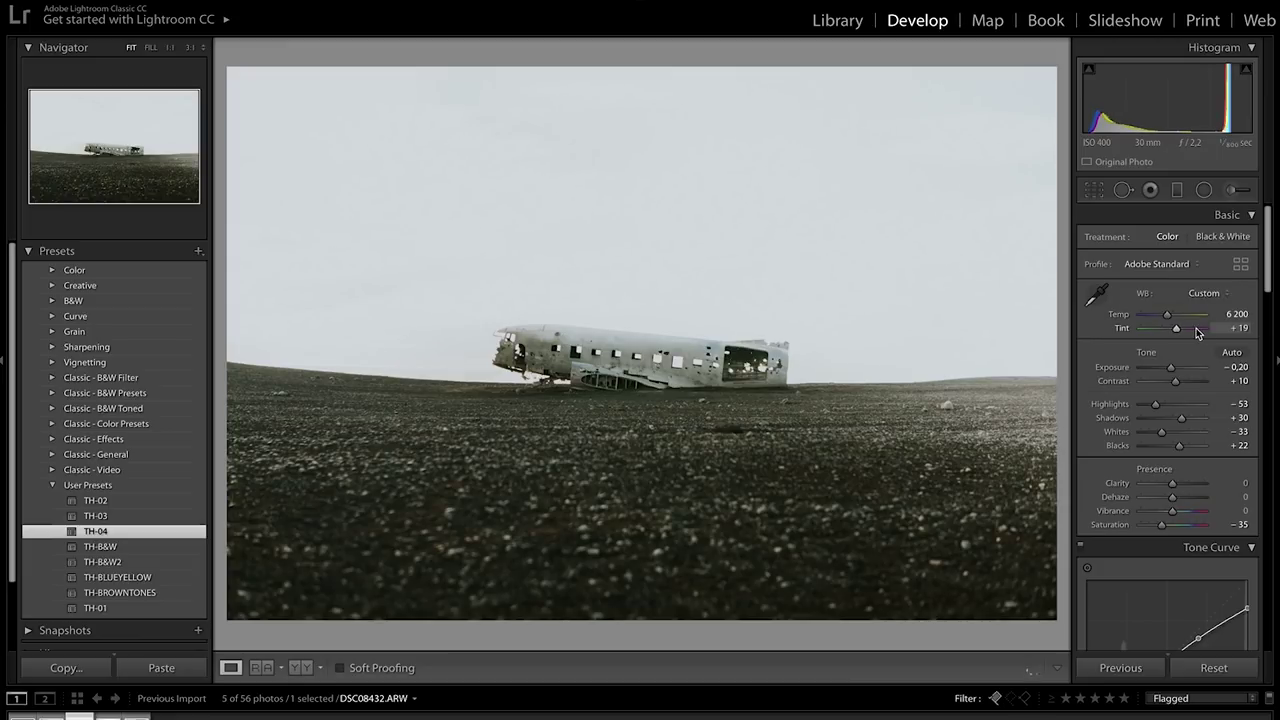
{"action": "left_click_drag", "start_coordinate": [1176, 424], "coordinate": [1178, 426]}
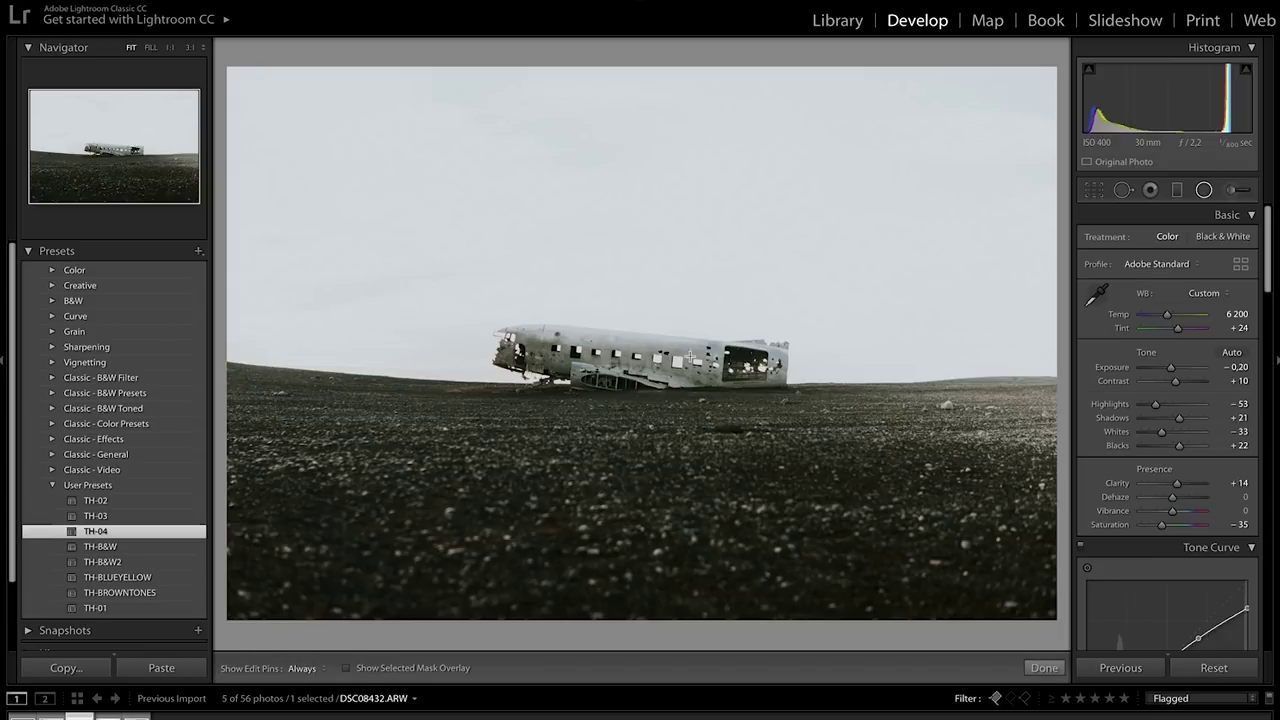
- Darken the wreck's surroundings with a Burn (Darken) radial filter centred on the fuselage, Exposure −0.30 and Feather 50
{"action": "left_click", "coordinate": [1203, 189]}
{"action": "left_click_drag", "start_coordinate": [602, 357], "coordinate": [836, 506]}
{"action": "left_click_drag", "start_coordinate": [610, 381], "coordinate": [642, 379]}
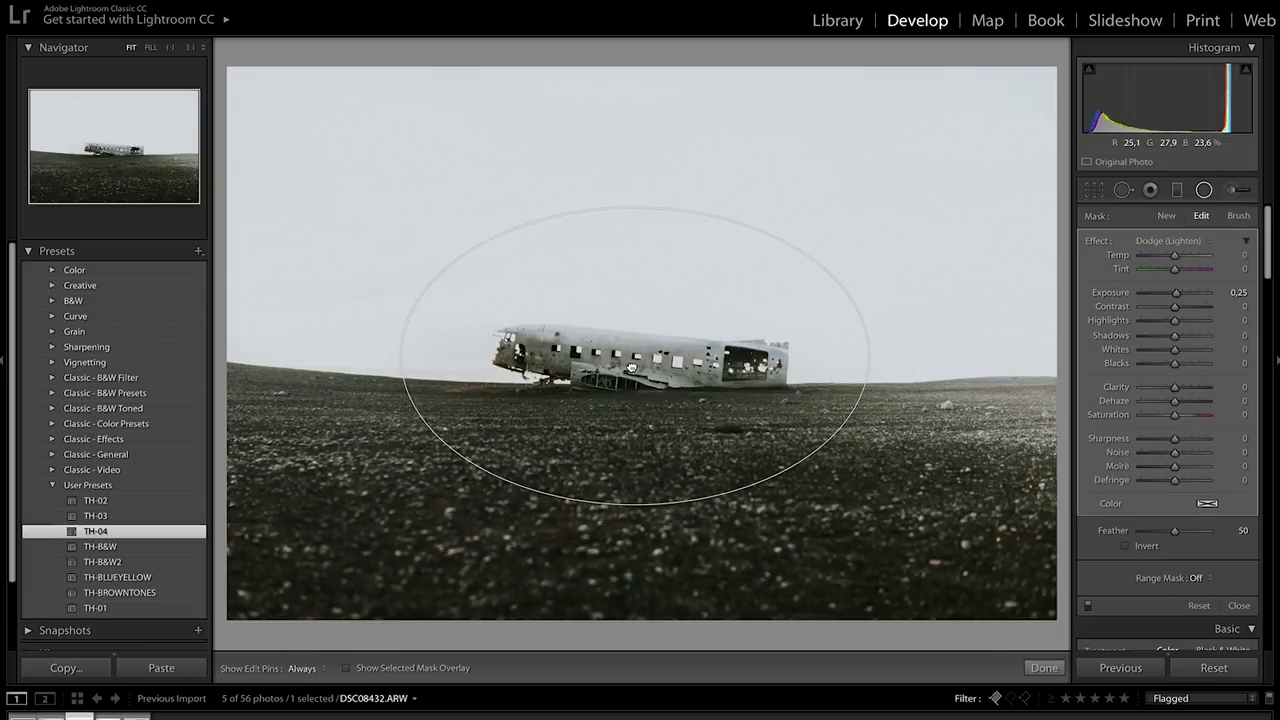
{"action": "left_click", "coordinate": [1166, 241]}
{"action": "left_click", "coordinate": [1160, 233]}
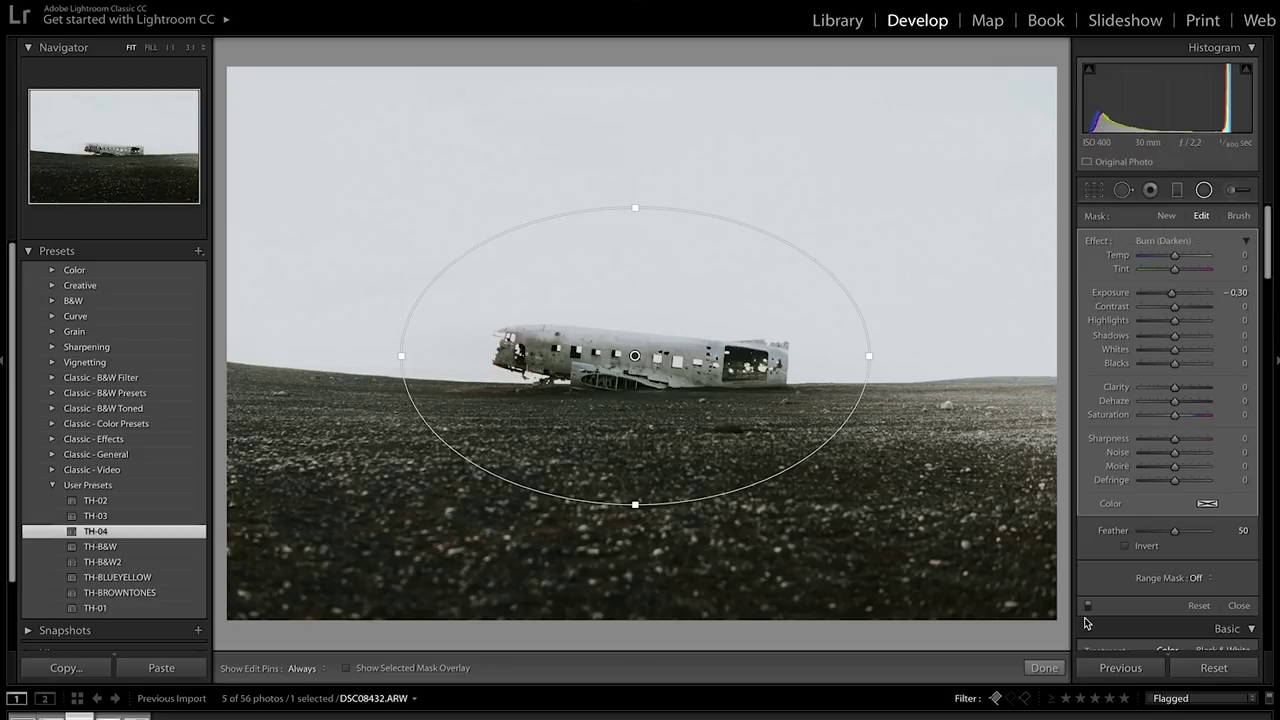
- Switch the wreck's radial filter off and on to compare its darkening effect, and close the filter
{"action": "left_click", "coordinate": [1088, 606]}
{"action": "left_click", "coordinate": [1088, 606]}
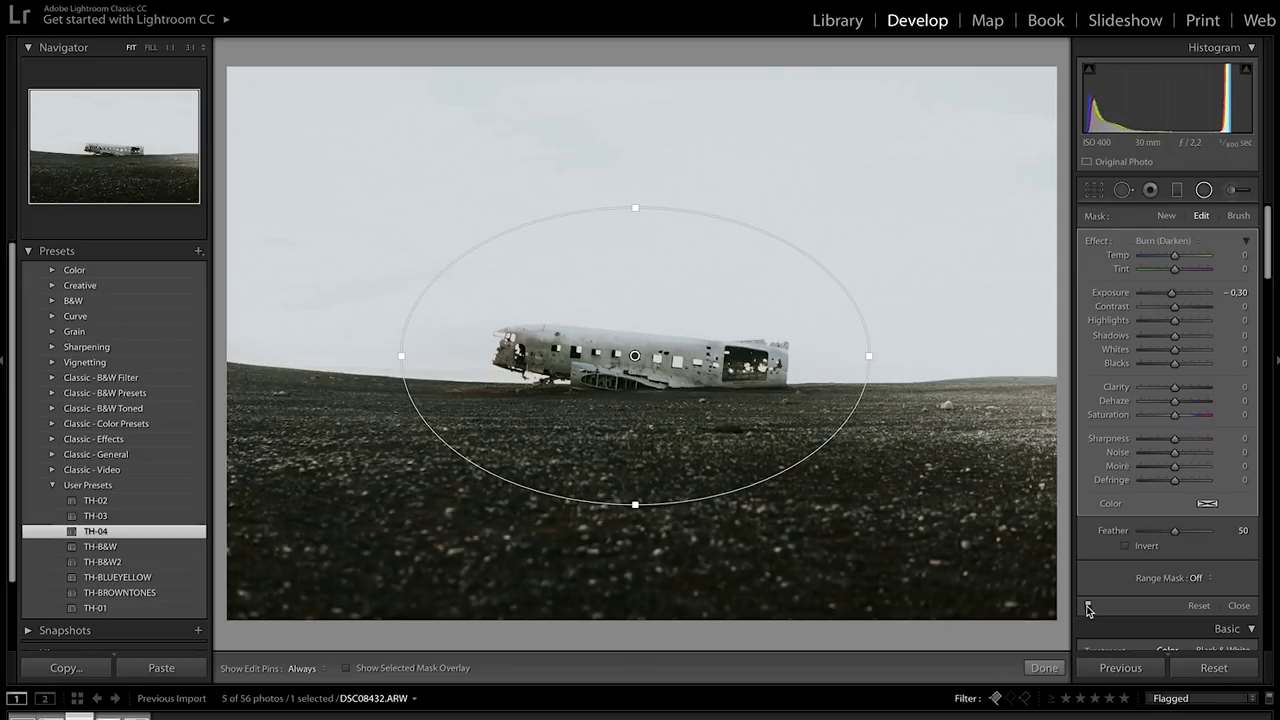
{"action": "left_click", "coordinate": [1088, 606]}
{"action": "left_click", "coordinate": [1088, 606]}
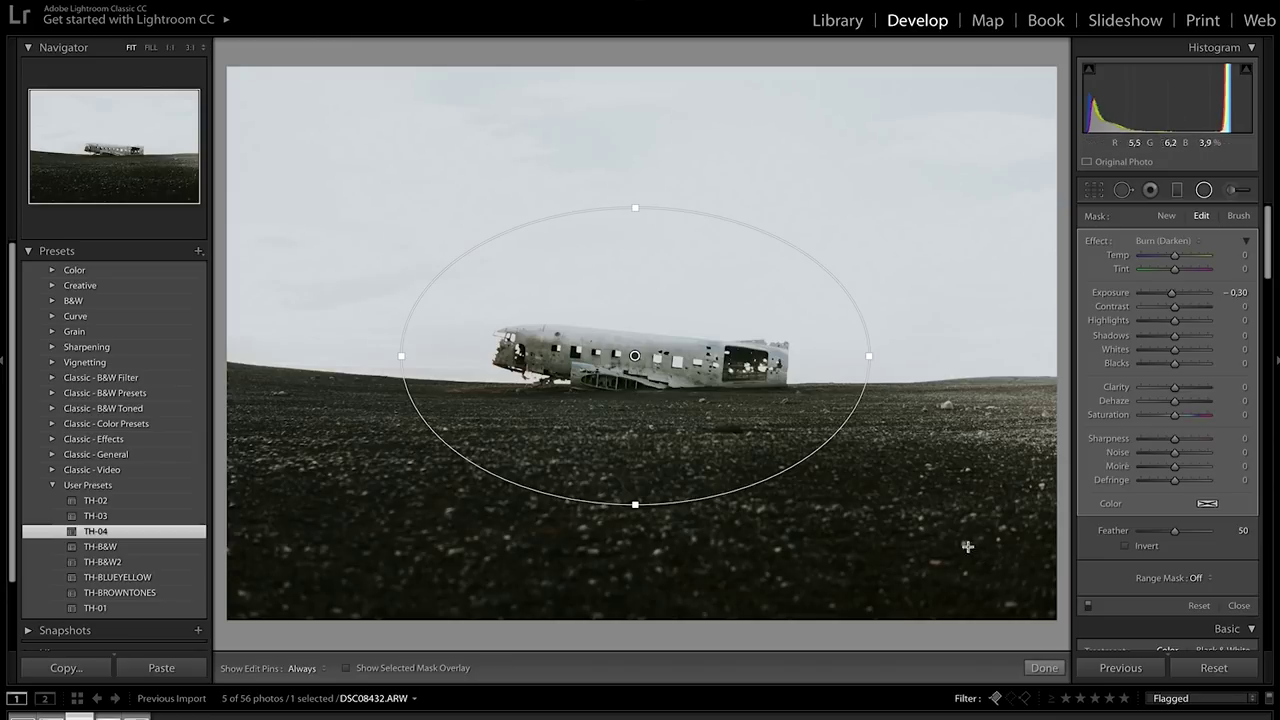
{"action": "left_click", "coordinate": [1243, 607]}
- Compare the finished wreck edit with the original by resetting the settings and undoing the reset twice
{"action": "left_click", "coordinate": [1216, 668]}
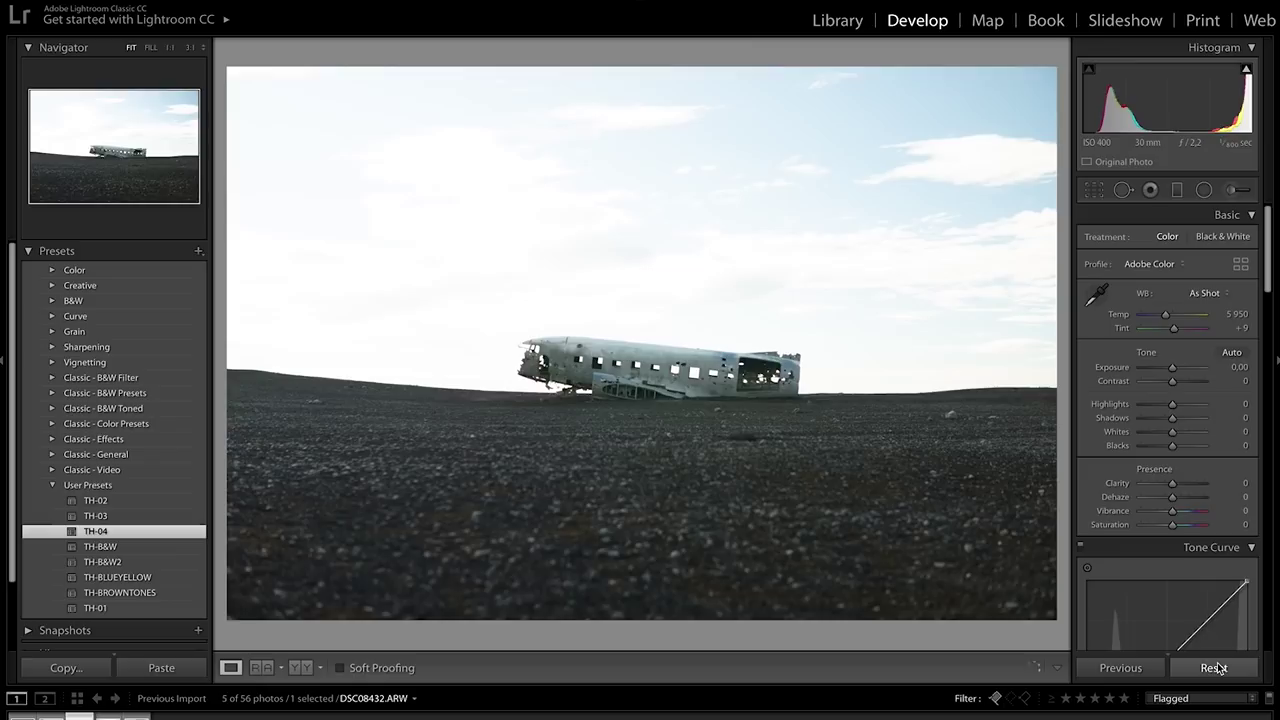
{"action": "key", "text": "ctrl+z"}
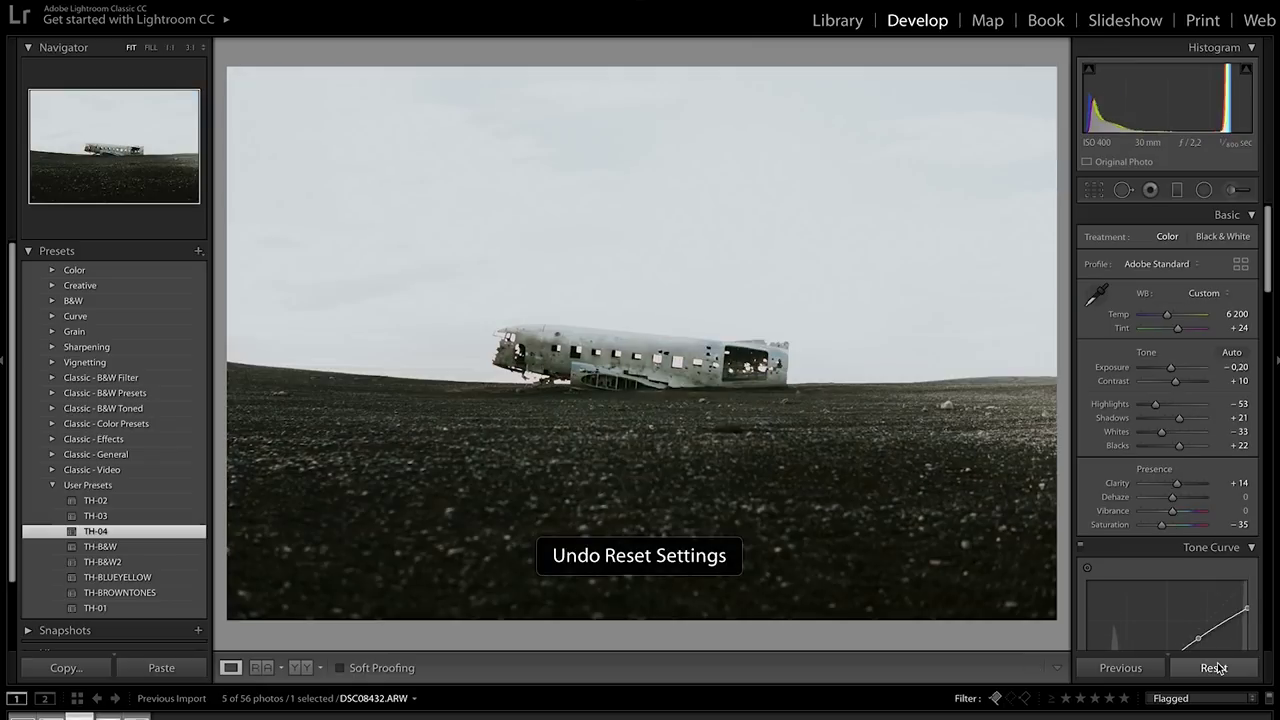
{"action": "left_click", "coordinate": [1214, 668]}
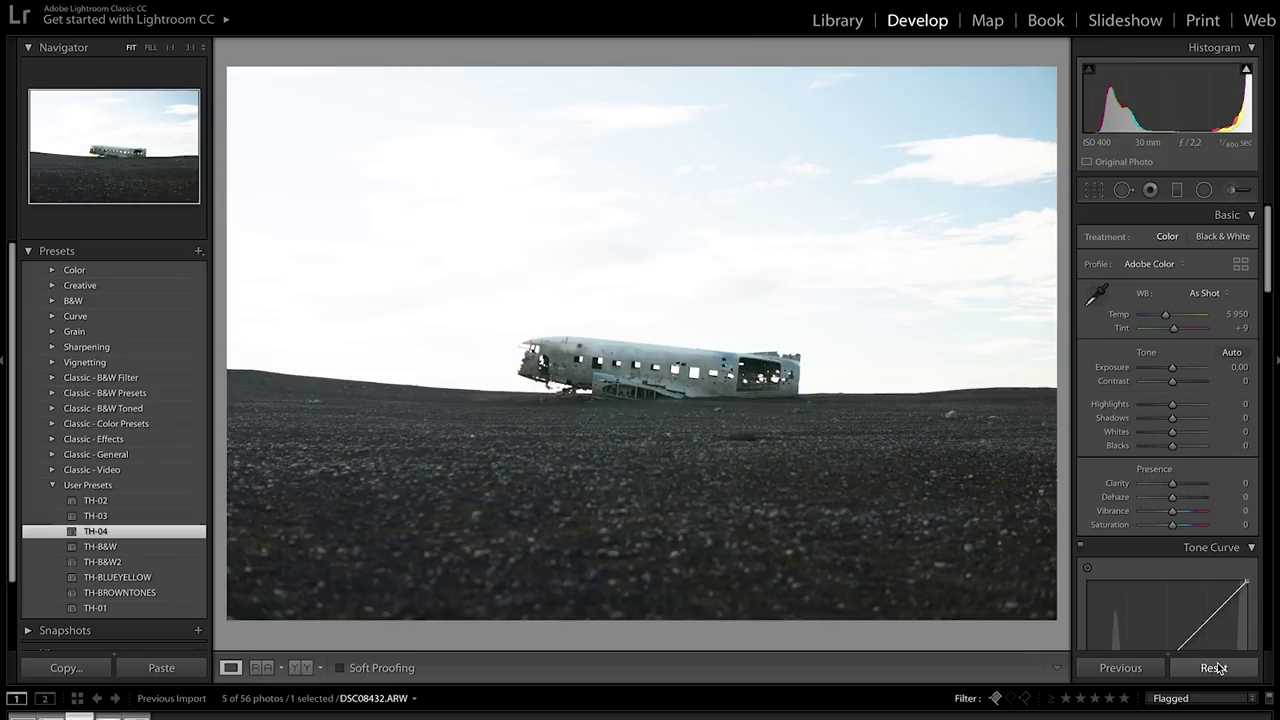
{"action": "key", "text": "ctrl+z"}
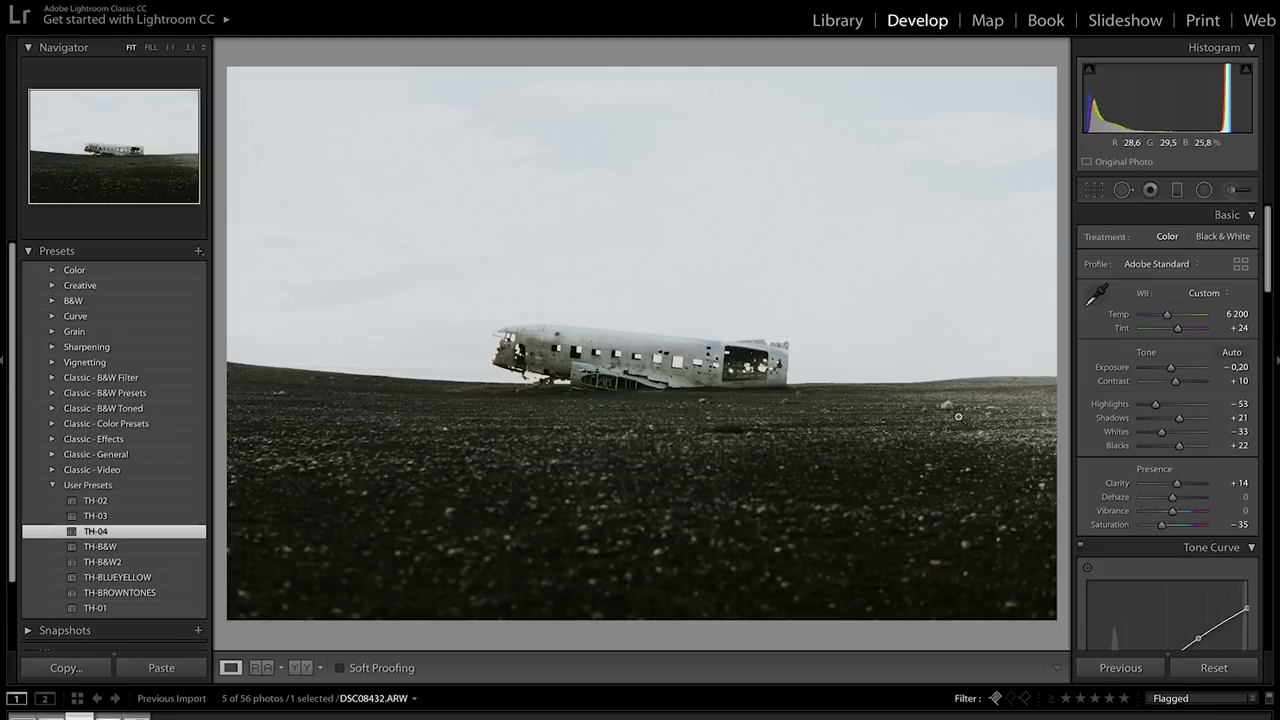
- Remove the bright stone on the ground beyond the wreck's tail with a Heal spot of size 75
{"action": "left_click", "coordinate": [915, 426]}
{"action": "key", "text": "q"}
{"action": "scroll", "coordinate": [928, 402], "scroll_direction": "up", "scroll_amount": 6}
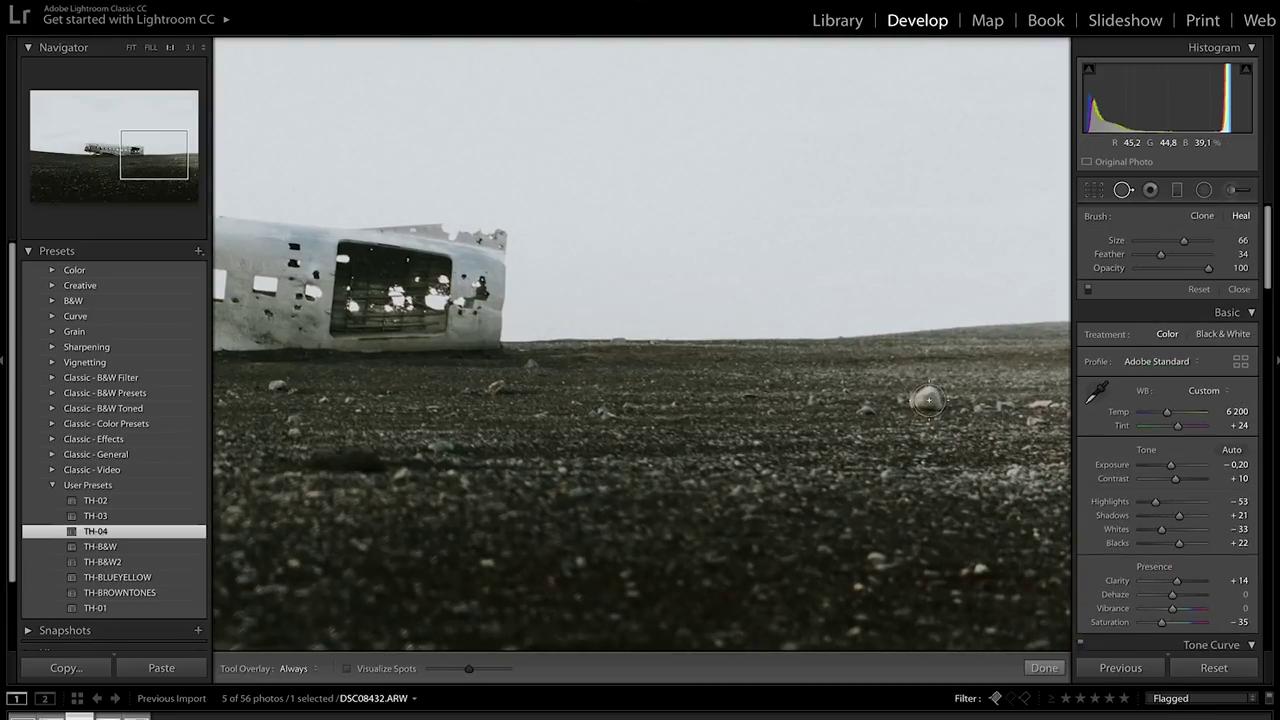
{"action": "left_click", "coordinate": [924, 400]}
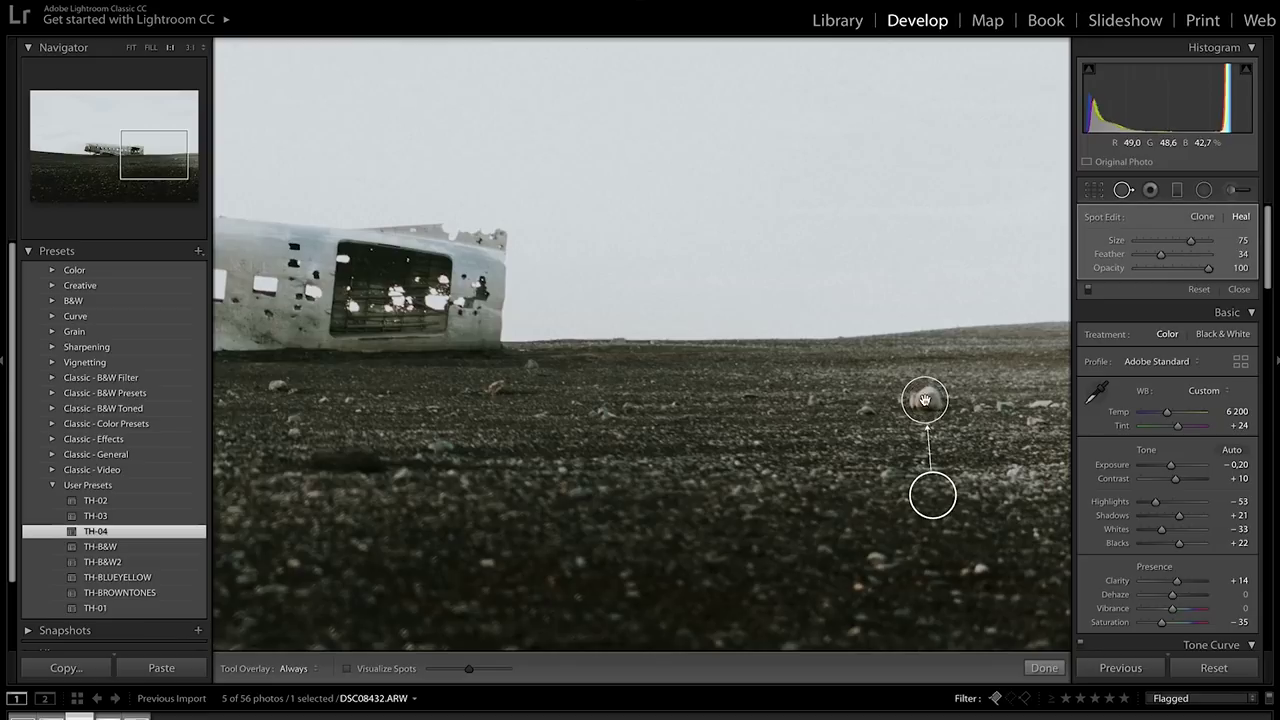
{"action": "left_click", "coordinate": [1043, 667]}
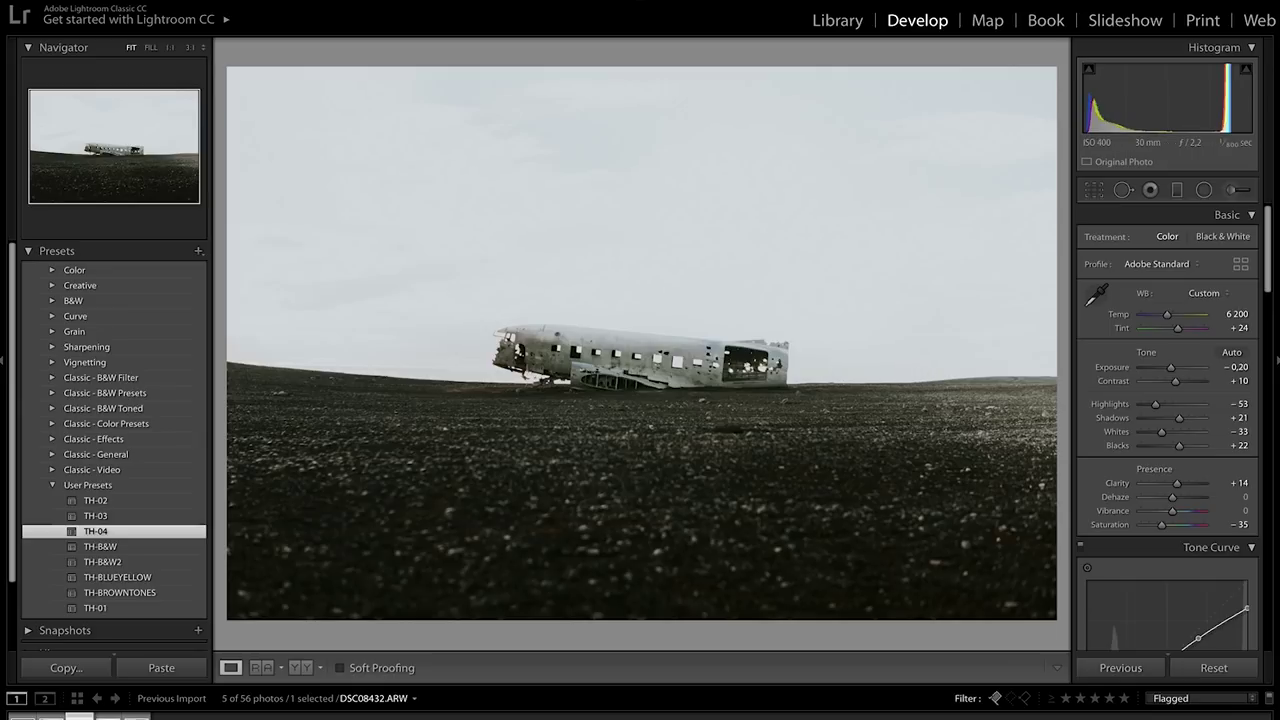
- Open the photo of the couple at the striped wall, DSC00041.ARW, and slightly crop and straighten it
{"action": "key", "text": "Right"}
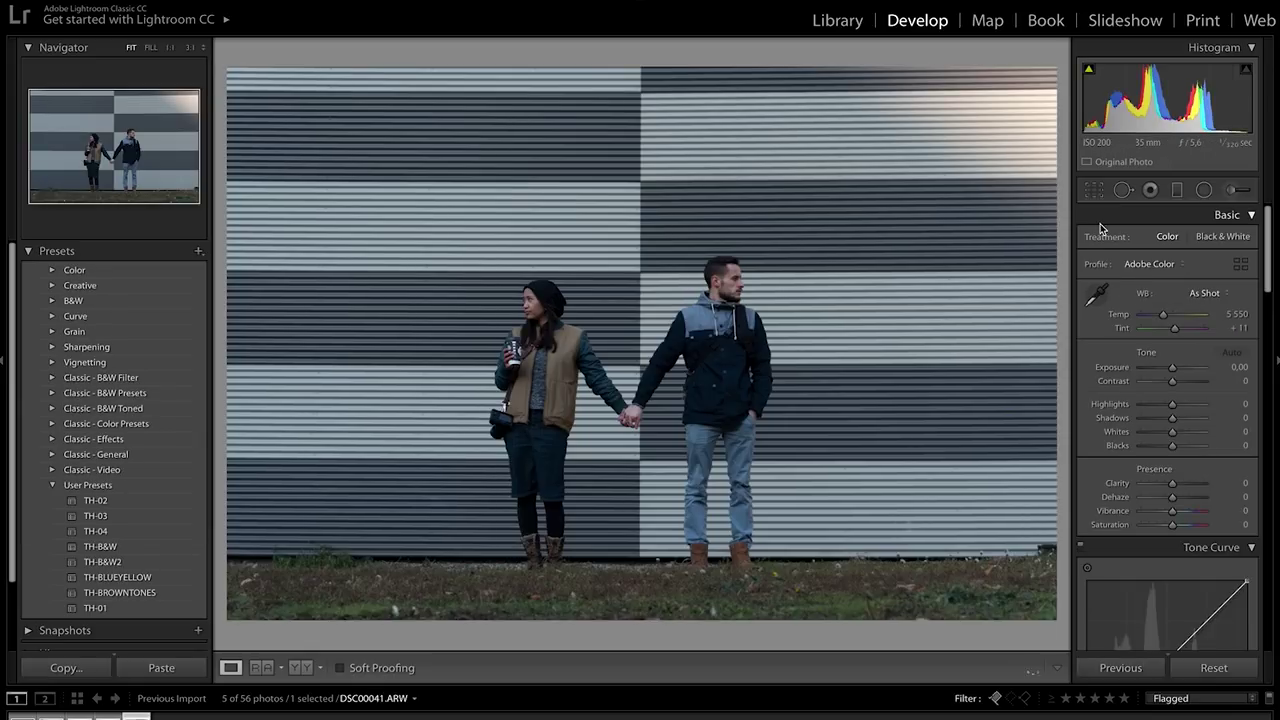
{"action": "left_click", "coordinate": [1096, 192]}
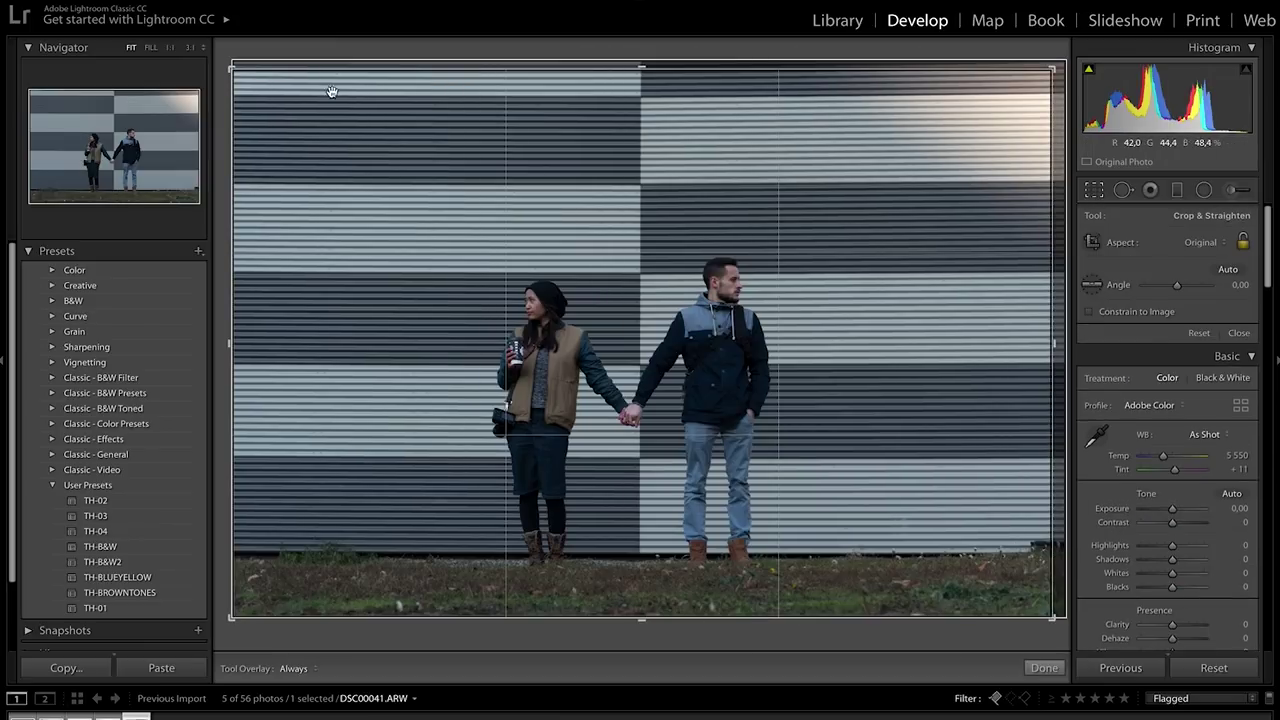
{"action": "left_click_drag", "start_coordinate": [351, 50], "coordinate": [352, 52]}
{"action": "key", "text": "Return"}
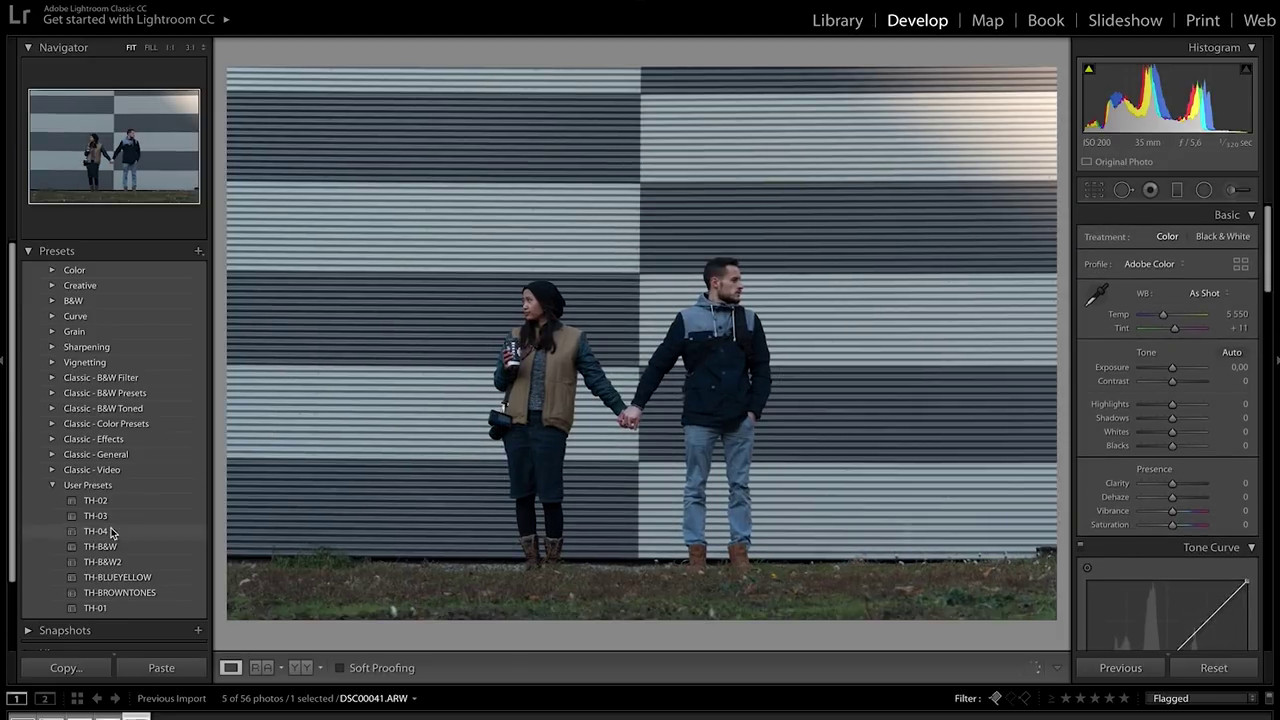
- Apply the TH-04 preset to the couple photo and raise its Exposure to +0.30
{"action": "left_click", "coordinate": [110, 531]}
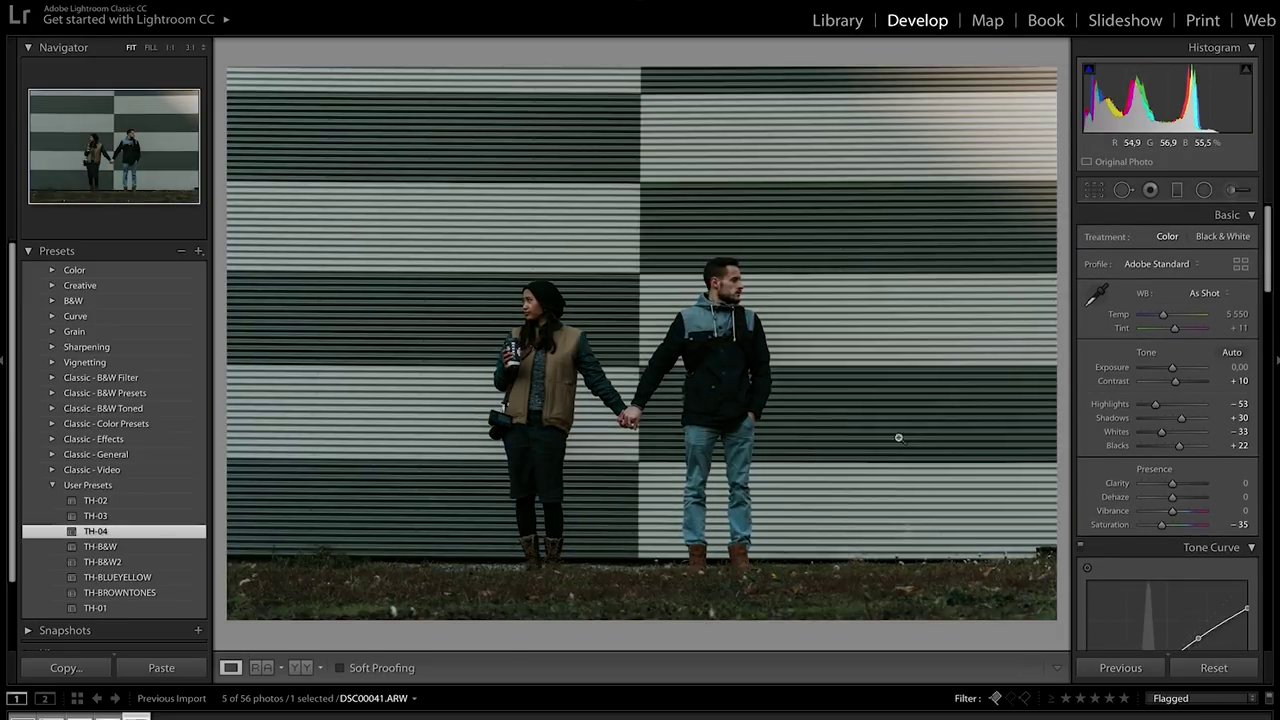
{"action": "key", "text": "shift+Up"}
{"action": "key", "text": "shift+Up"}
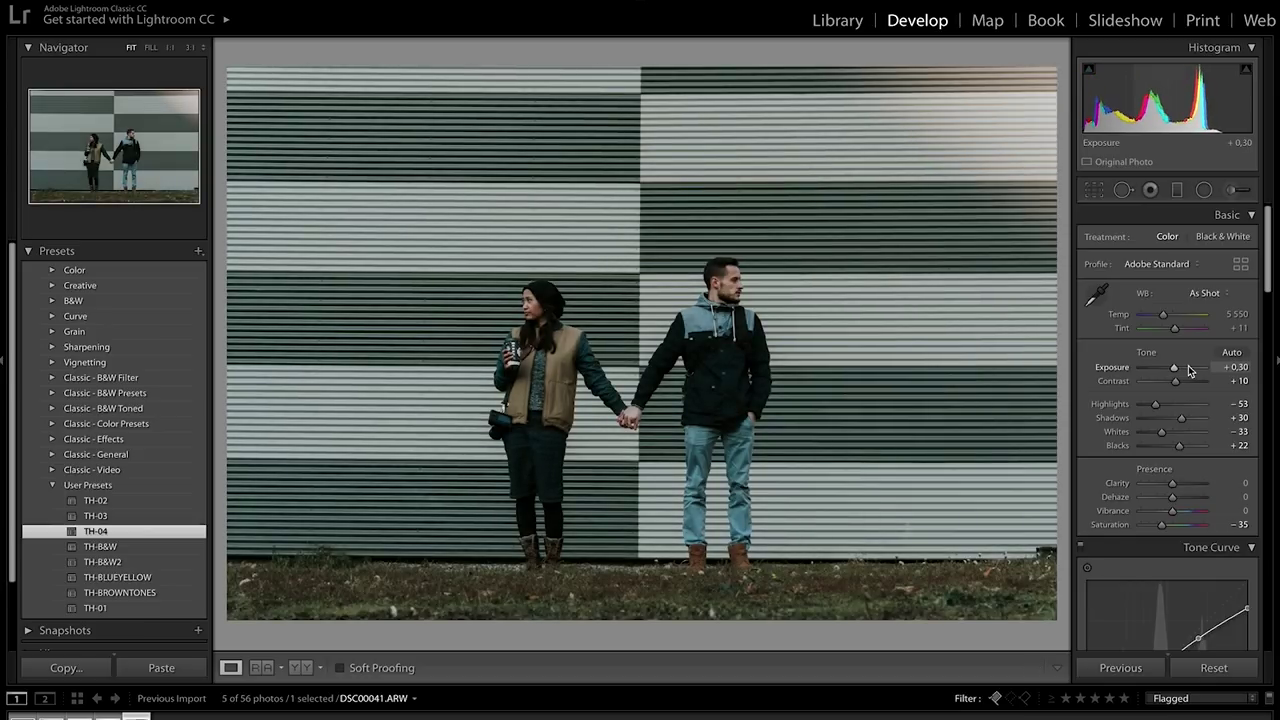
- Set the couple photo's Exposure to +0.40, Temp to 5 800 and Tint to +1, checking the skin tones up close
{"action": "left_click", "coordinate": [624, 300]}
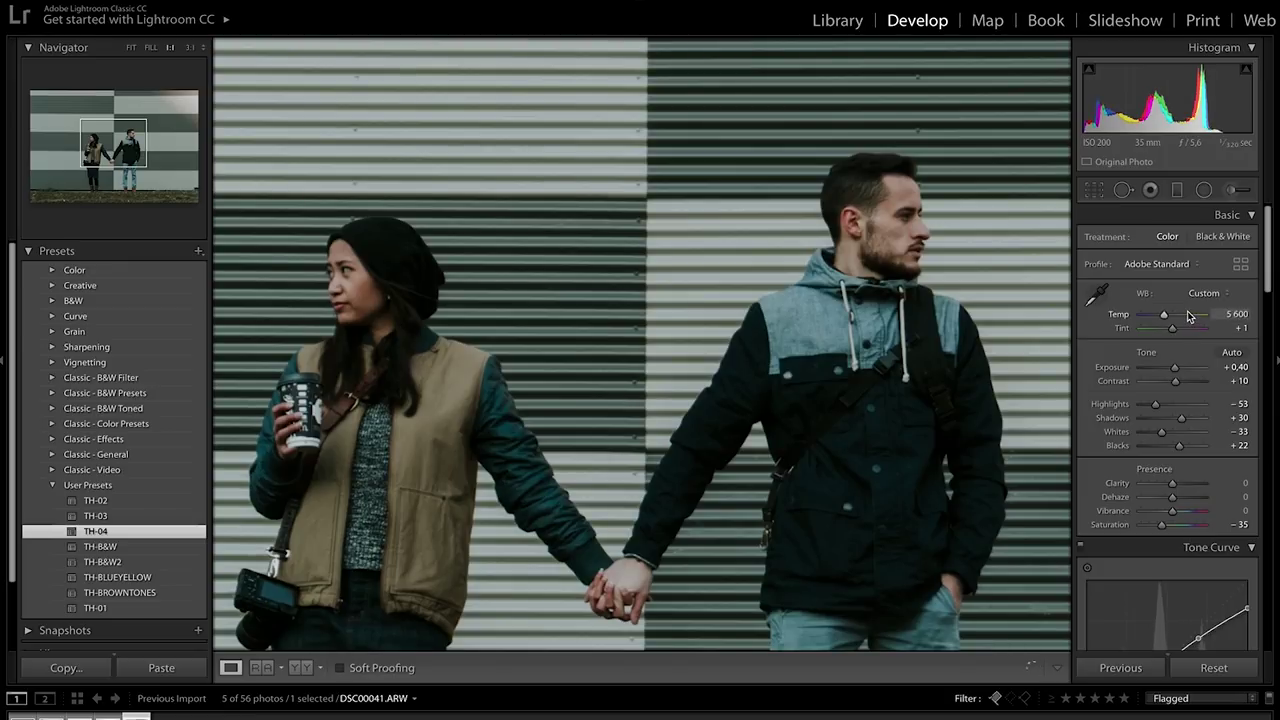
{"action": "left_click", "coordinate": [634, 336]}
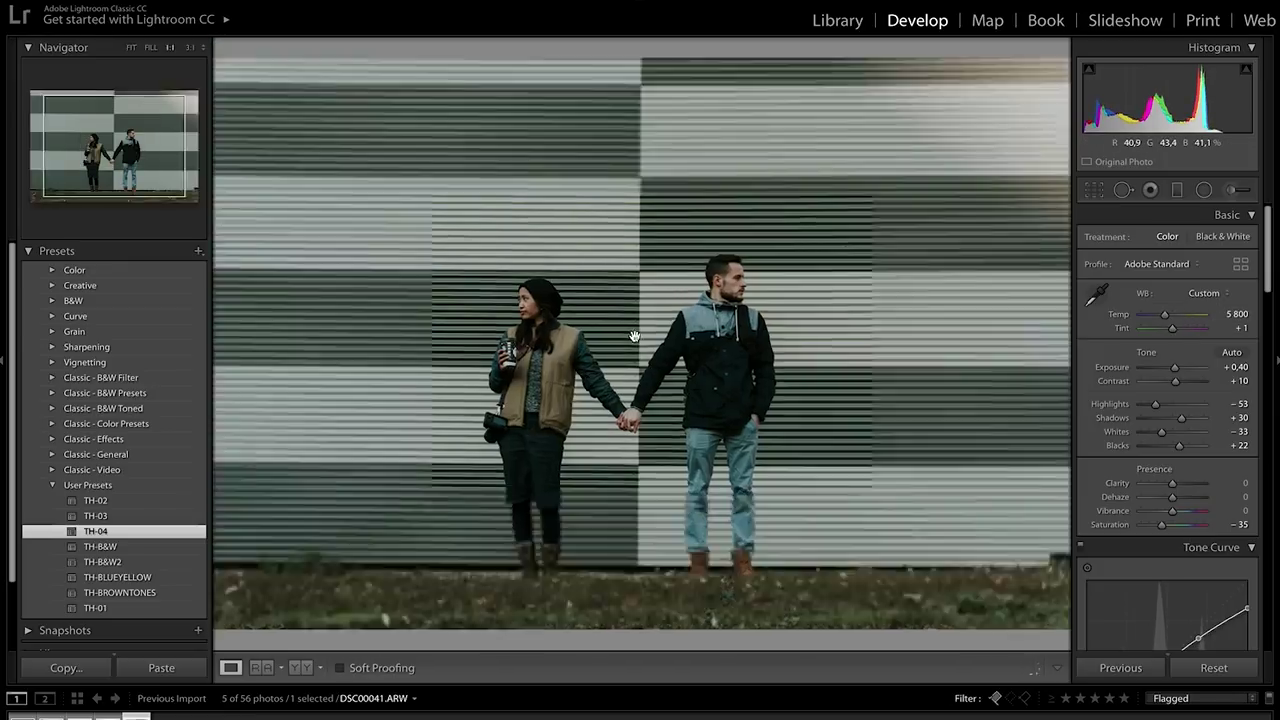
{"action": "left_click", "coordinate": [634, 336]}
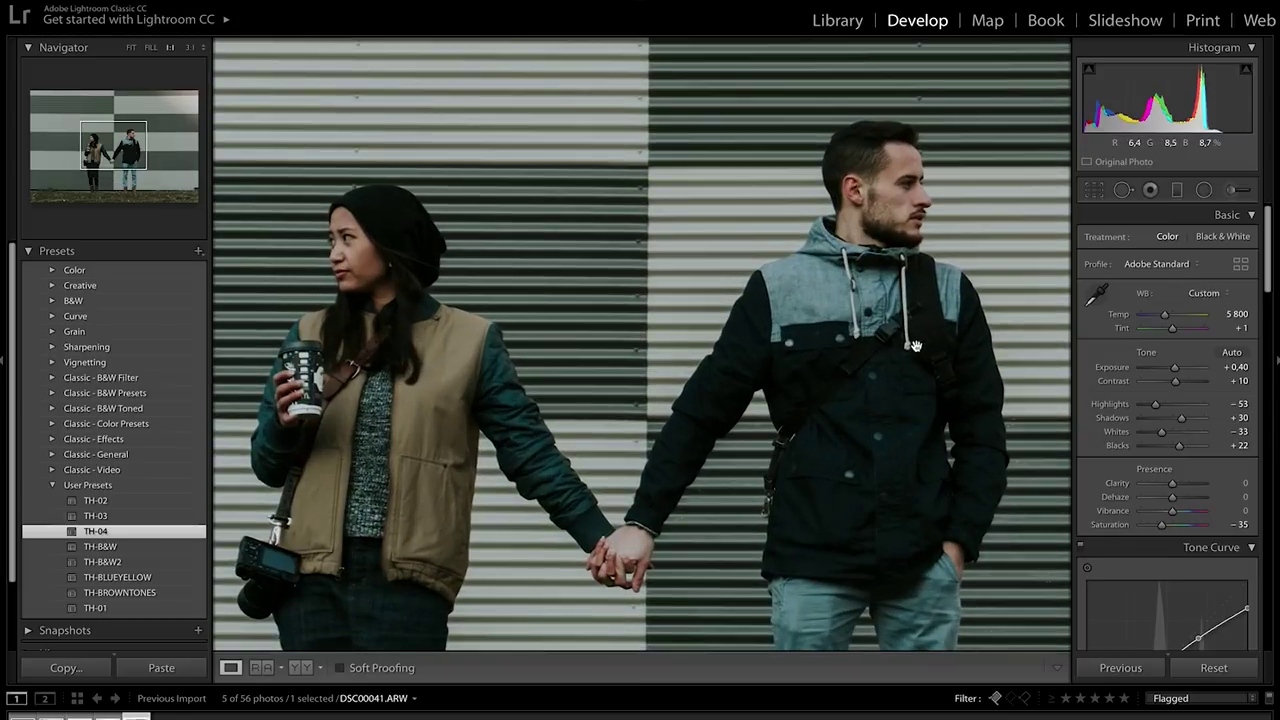
- Set the couple photo's white balance Temp to 5 500
{"action": "left_click", "coordinate": [976, 327]}
{"action": "left_click", "coordinate": [1237, 314]}
{"action": "key", "text": "Return"}
{"action": "left_click", "coordinate": [1238, 314]}
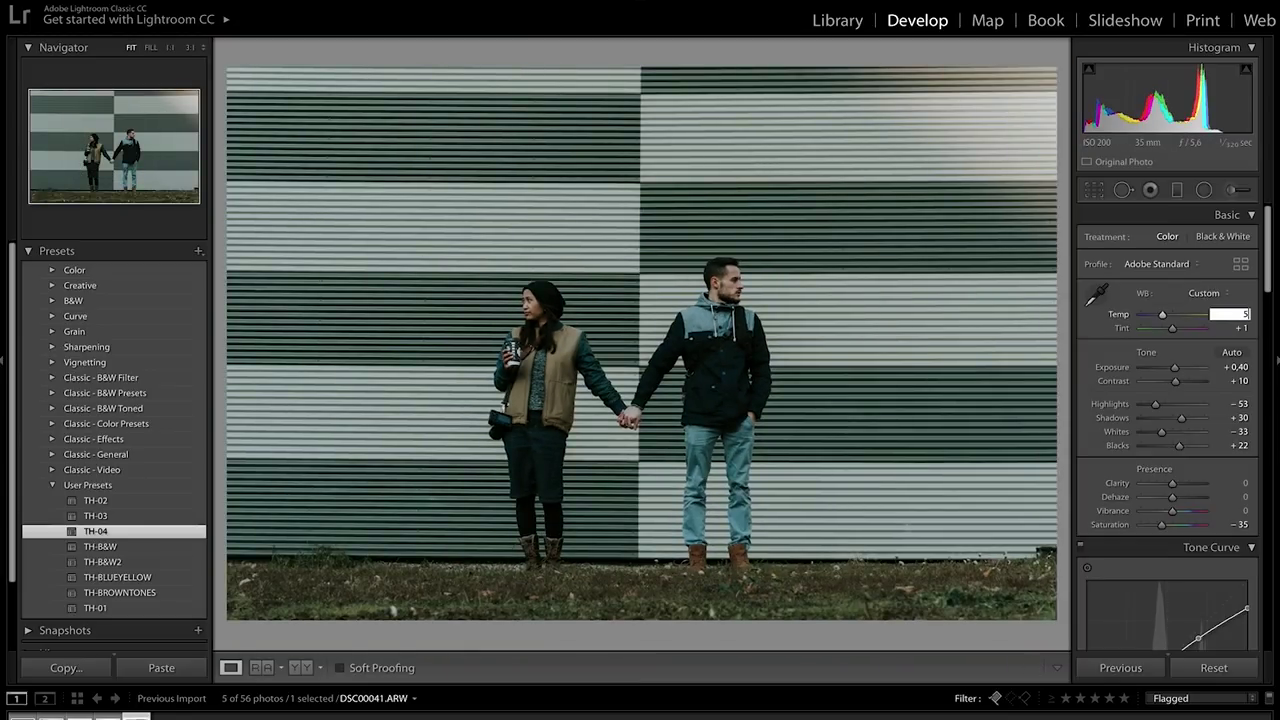
{"action": "type", "text": "5500"}
{"action": "key", "text": "Return"}
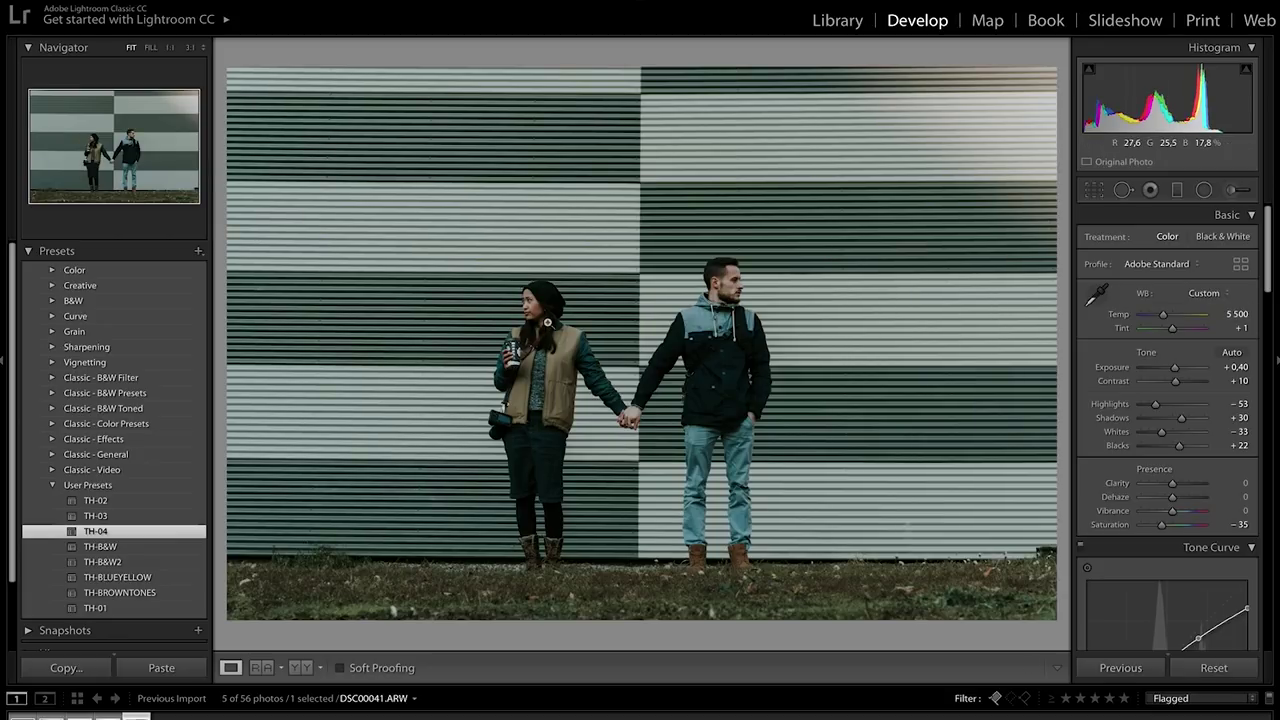
- Use HSL targeted adjustment on the woman's face to raise Orange Saturation to +27 and Orange Luminance to +22
{"action": "left_click", "coordinate": [580, 325]}
{"action": "left_click_drag", "start_coordinate": [843, 344], "coordinate": [738, 332]}
{"action": "scroll", "coordinate": [1162, 430], "scroll_direction": "down", "scroll_amount": 5}
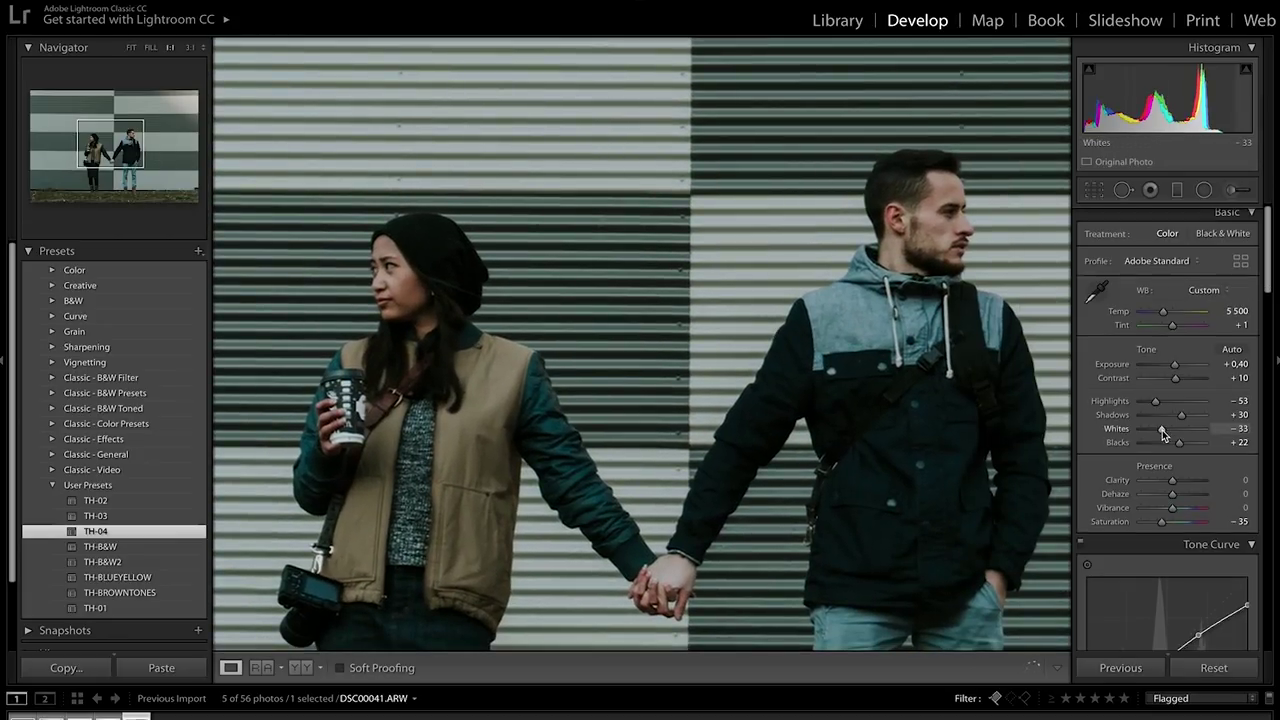
{"action": "scroll", "coordinate": [1162, 430], "scroll_direction": "down", "scroll_amount": 2}
{"action": "left_click", "coordinate": [1132, 437]}
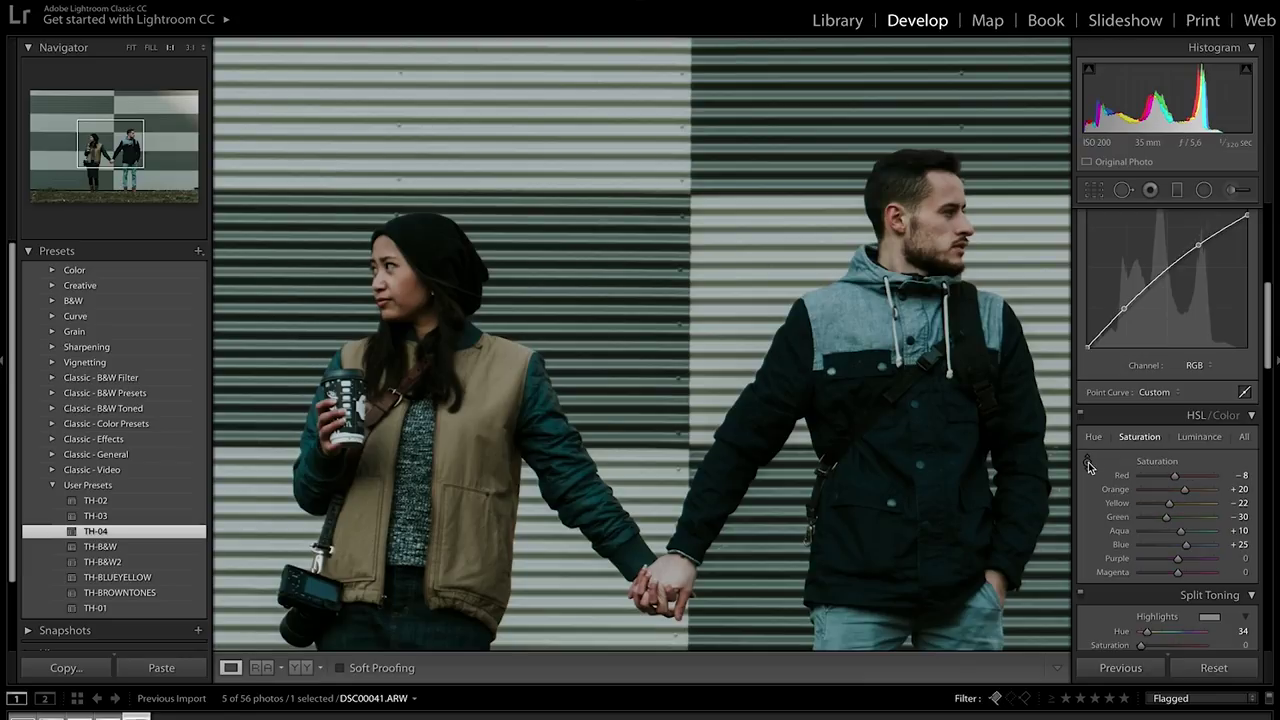
{"action": "left_click", "coordinate": [1088, 462]}
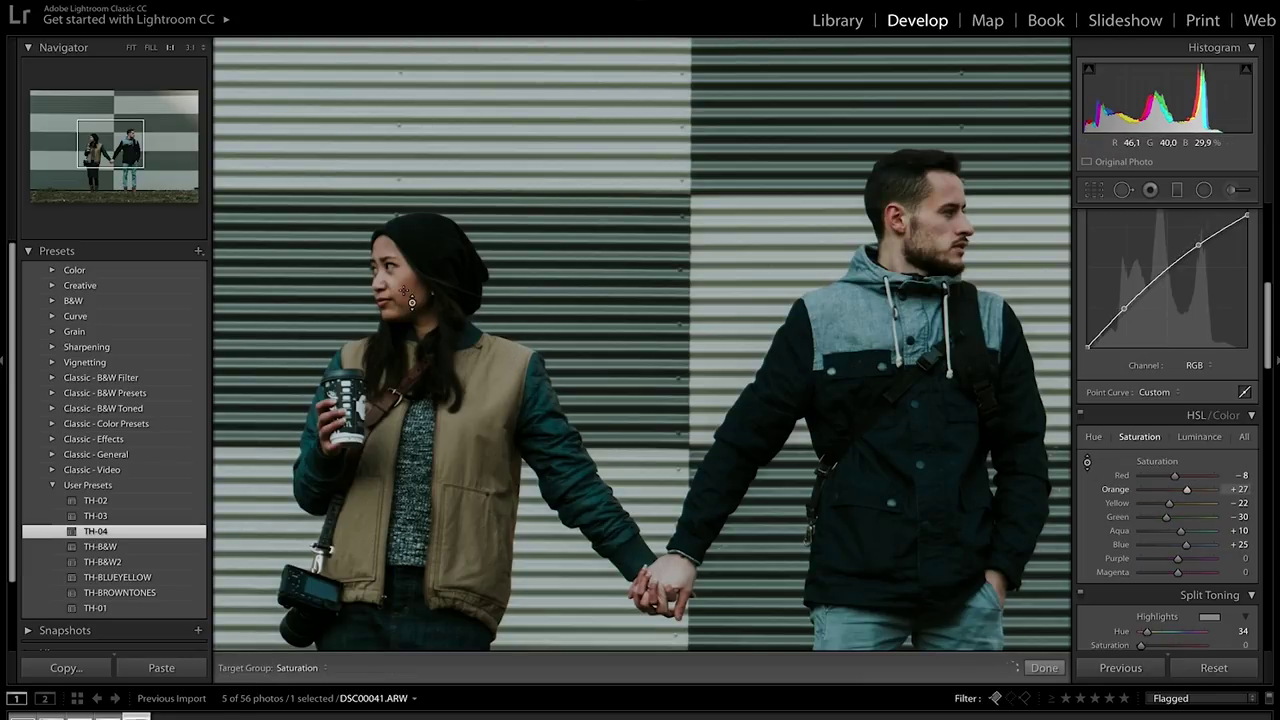
{"action": "left_click", "coordinate": [1192, 437]}
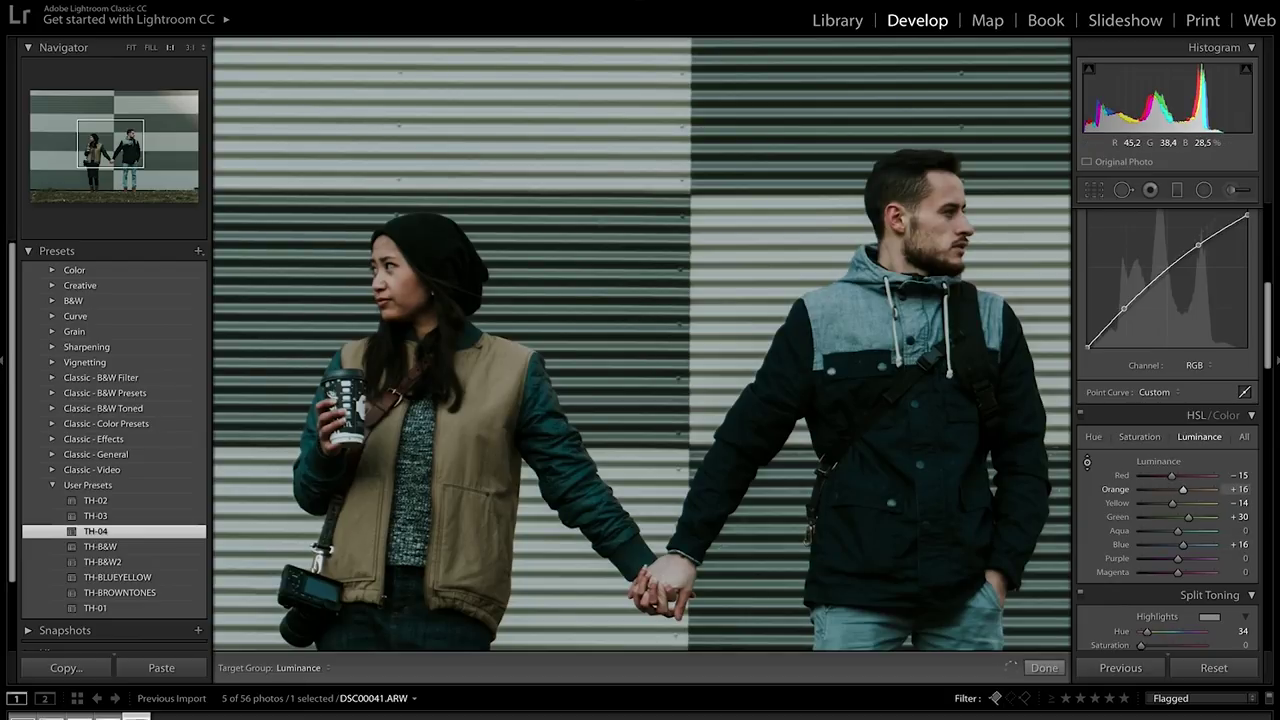
{"action": "left_click", "coordinate": [1043, 667]}
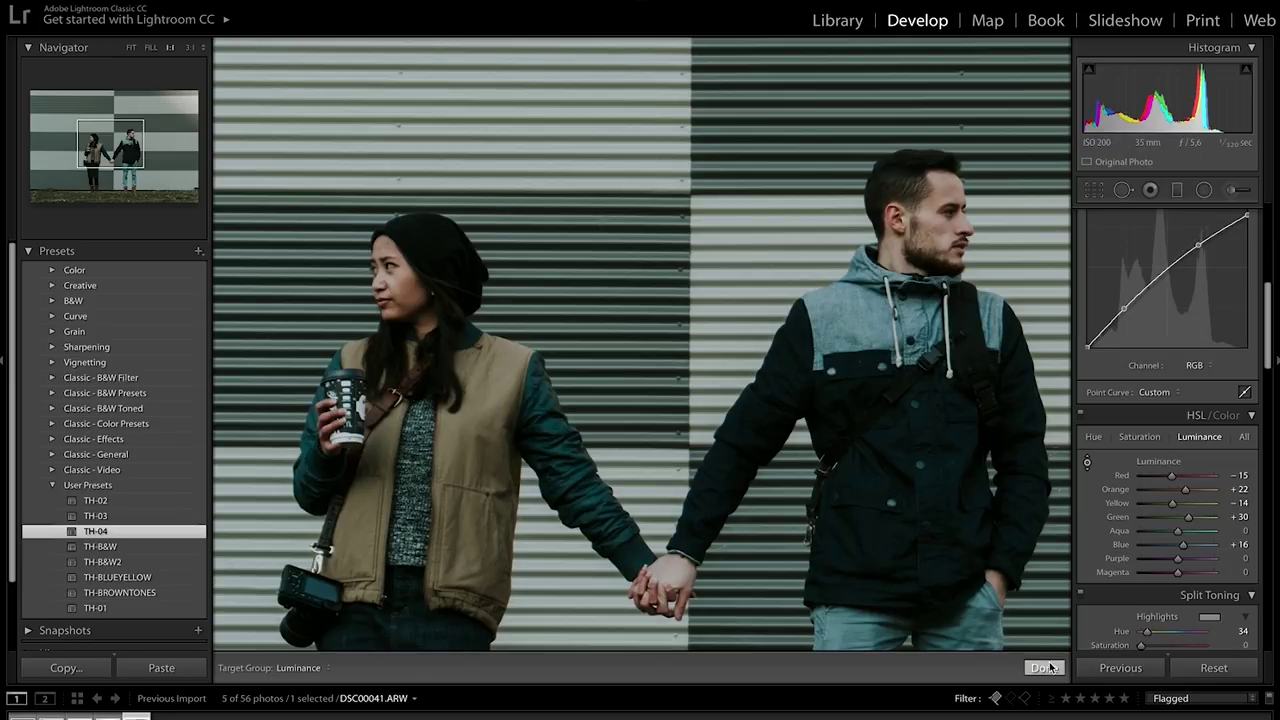
- Reset the whole couple photo to compare it with its unedited state, and undo the reset
{"action": "left_click", "coordinate": [951, 446]}
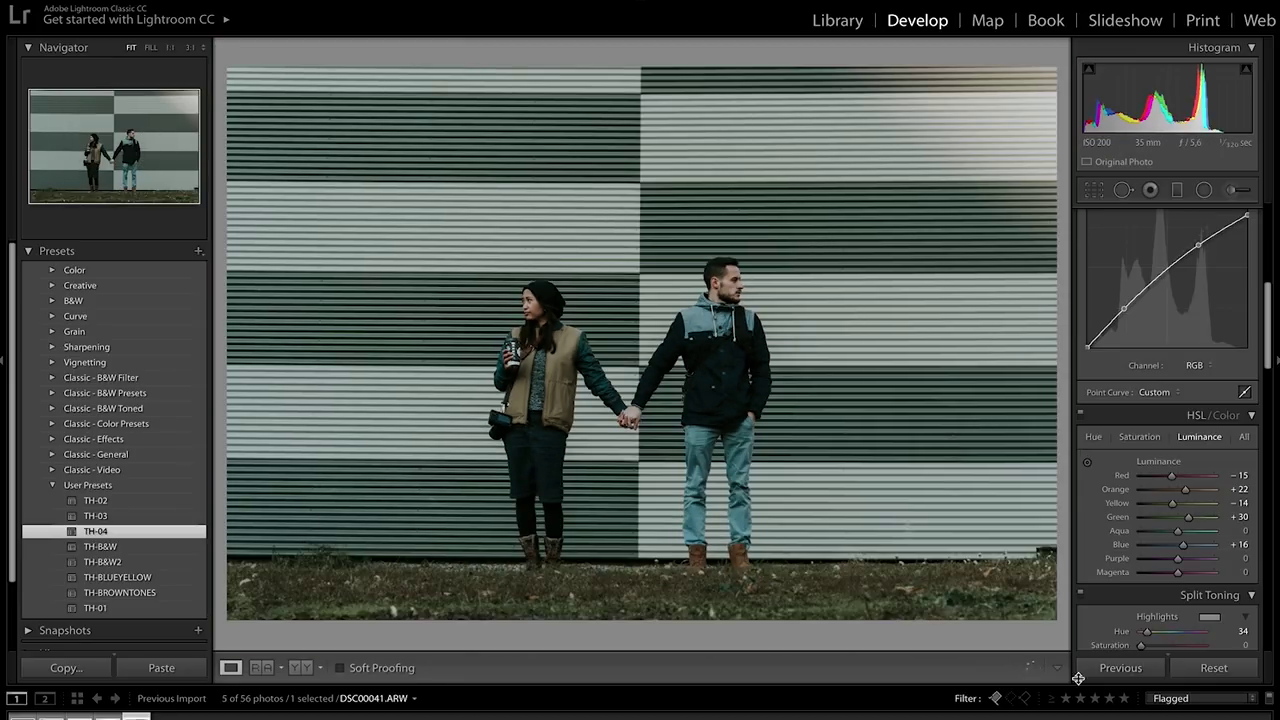
{"action": "left_click", "coordinate": [1214, 668]}
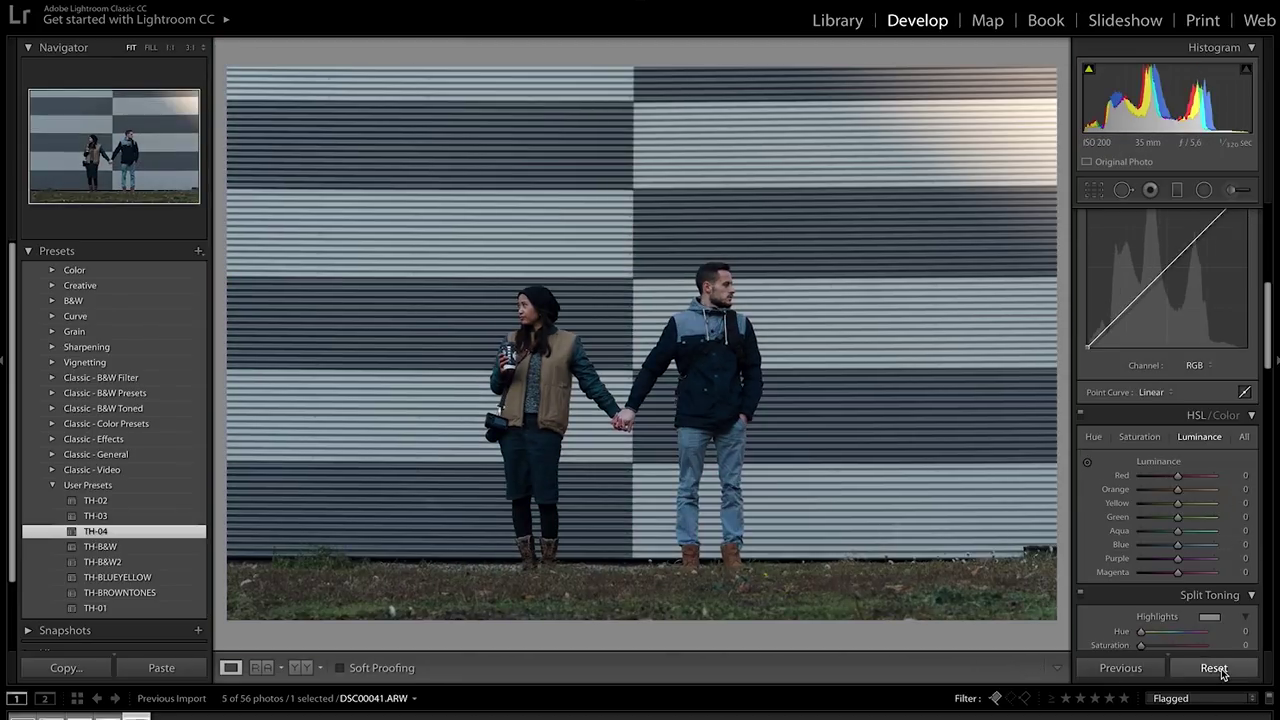
{"action": "key", "text": "ctrl+z"}
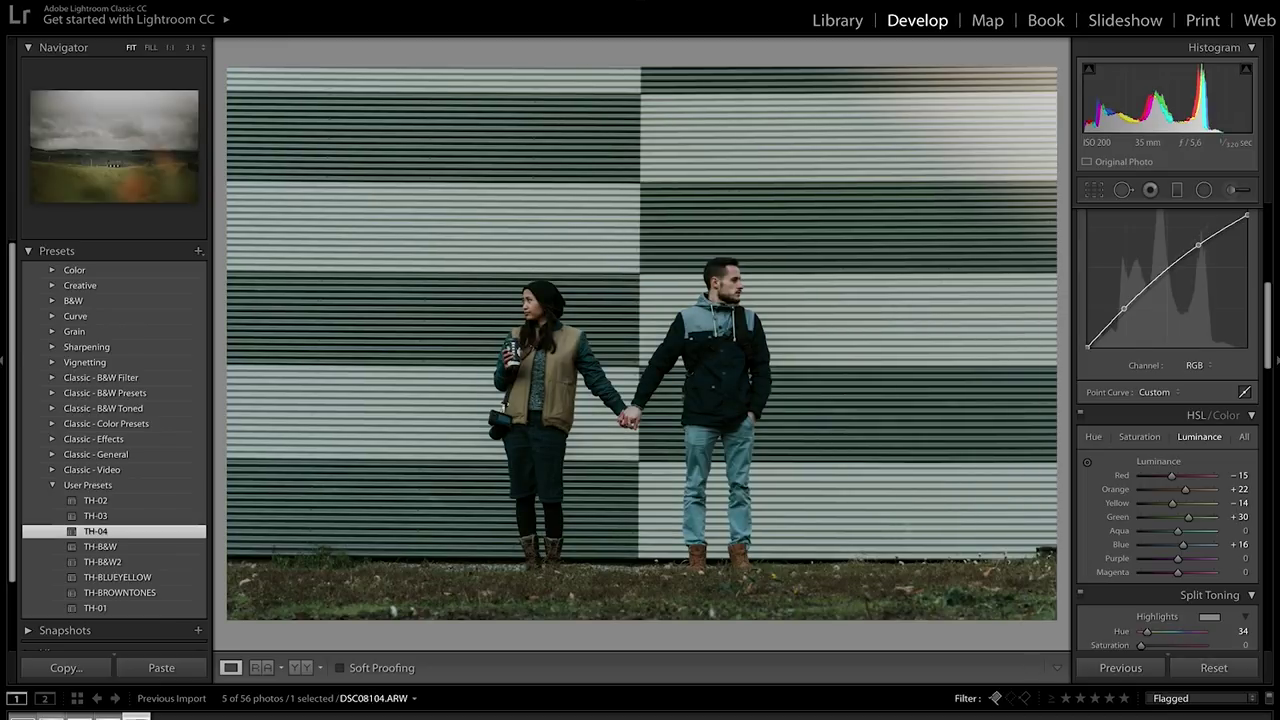
- Open the photo of the church in the green field and extend the filmstrip selection to three photos
{"action": "left_click", "coordinate": [52, 716]}
{"action": "left_click", "coordinate": [108, 716], "text": "shift"}
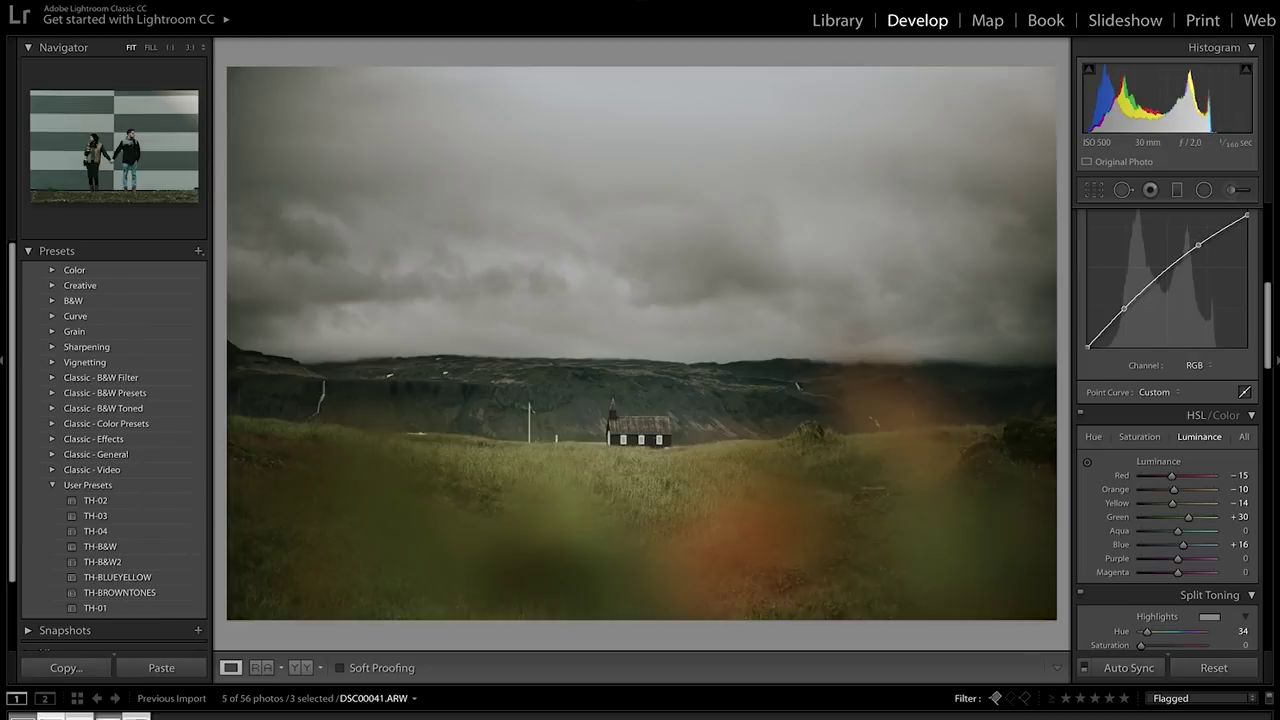